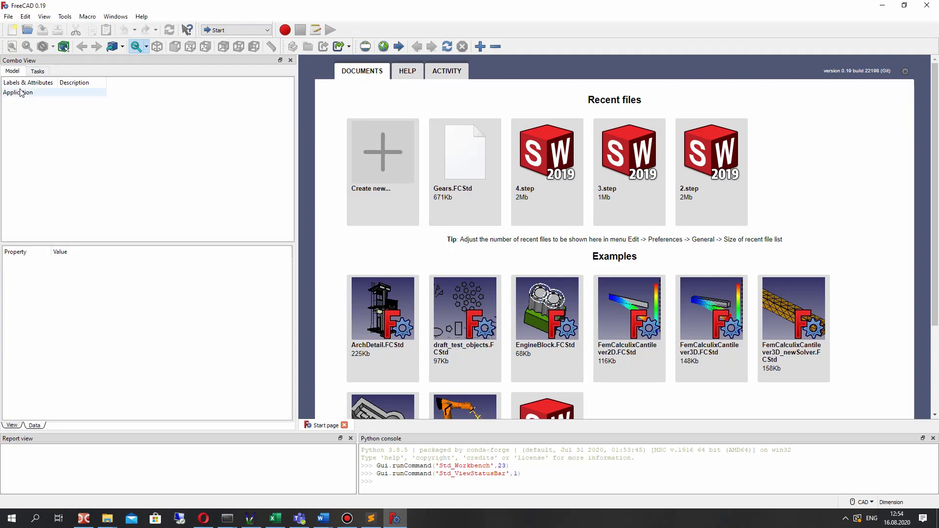
Step: Create a new empty document and make Part the active workbench
left_click(218, 32)
left_click(218, 32)
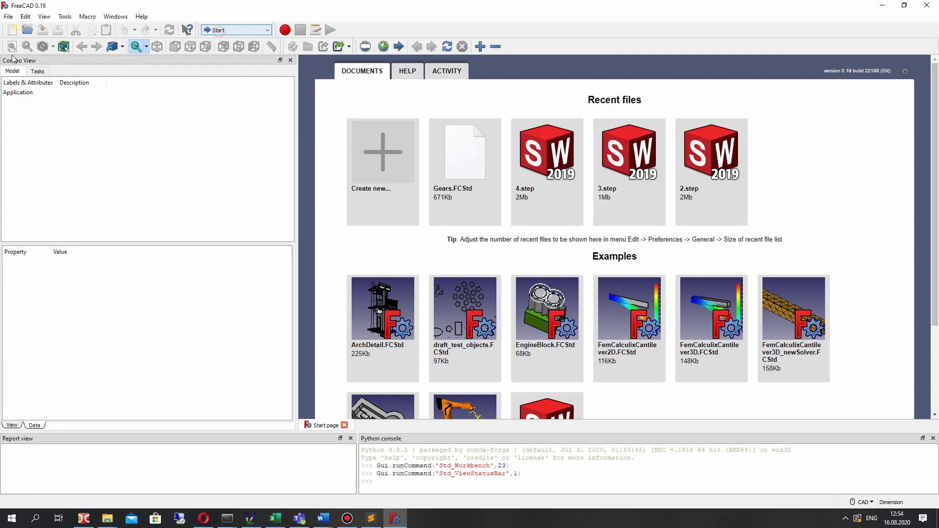
key("ctrl+n")
left_click(243, 31)
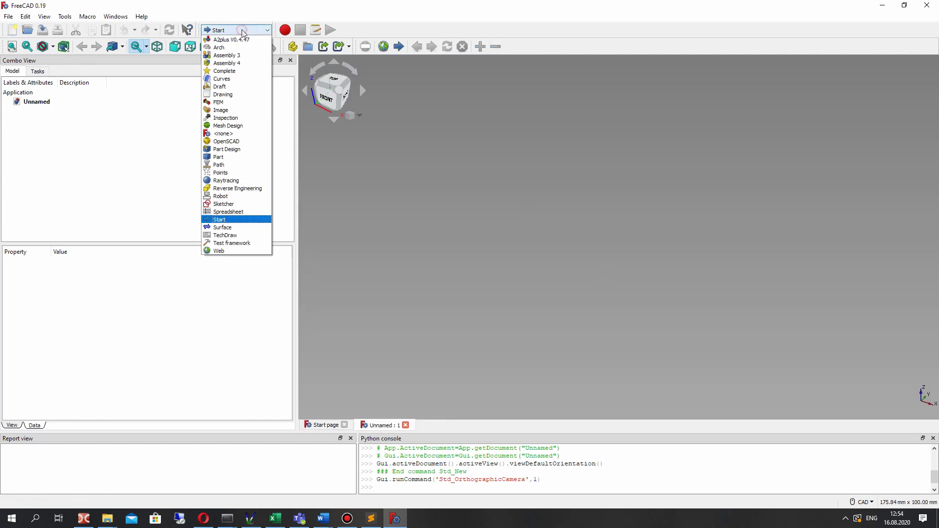
left_click(218, 158)
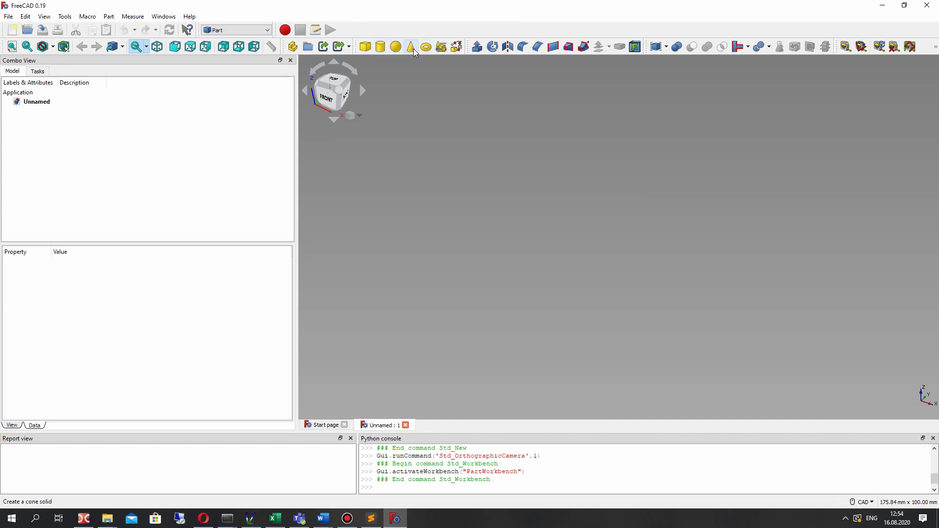
Step: Add a default cylinder (radius 2 mm, height 10 mm) and review its properties
left_click(381, 46)
mouse_move(613, 224)
middle_mouse_down()
mouse_move(544, 208)
mouse_move(486, 126)
mouse_move(441, 109)
mouse_move(345, 241)
mouse_move(529, 329)
mouse_move(566, 326)
mouse_move(629, 249)
mouse_move(575, 159)
mouse_move(541, 237)
middle_mouse_up()
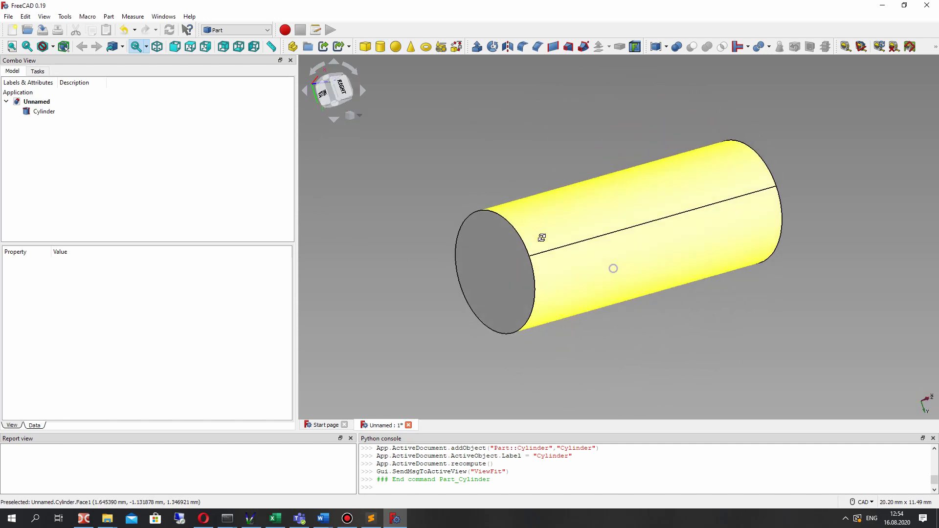
left_click(43, 112)
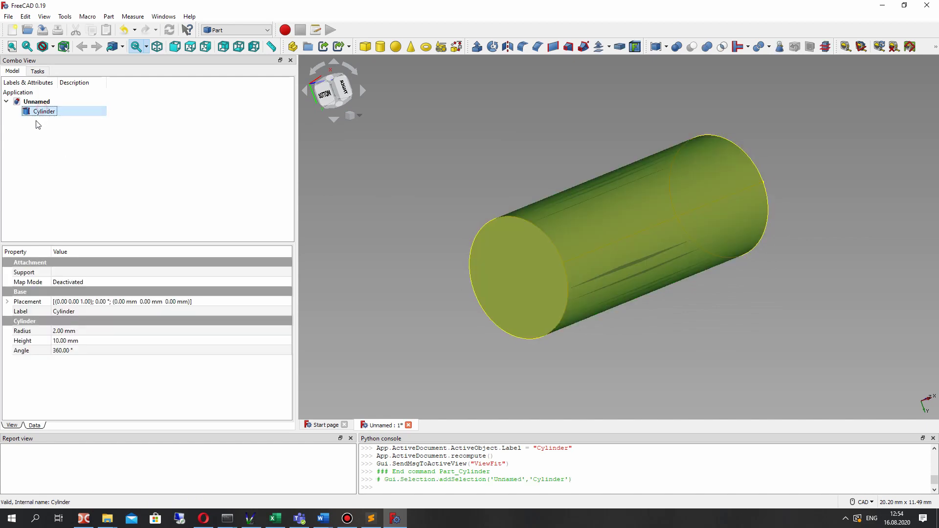
left_click(118, 213)
type("Model = Free")
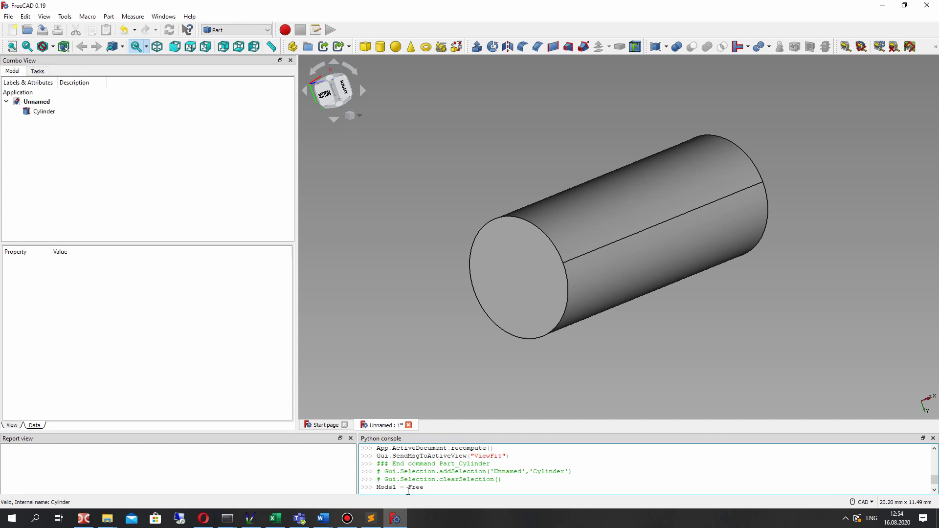
type("CAD.")
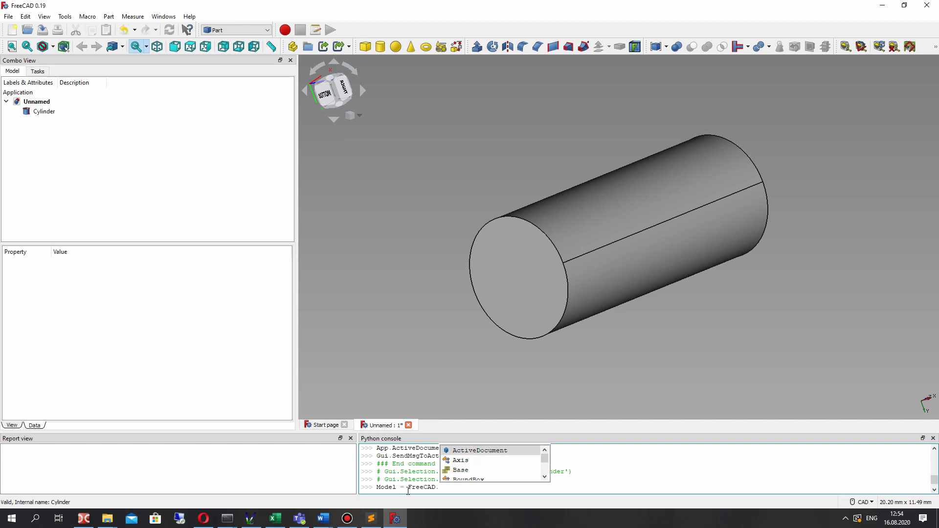
type("ActiveDocument.G")
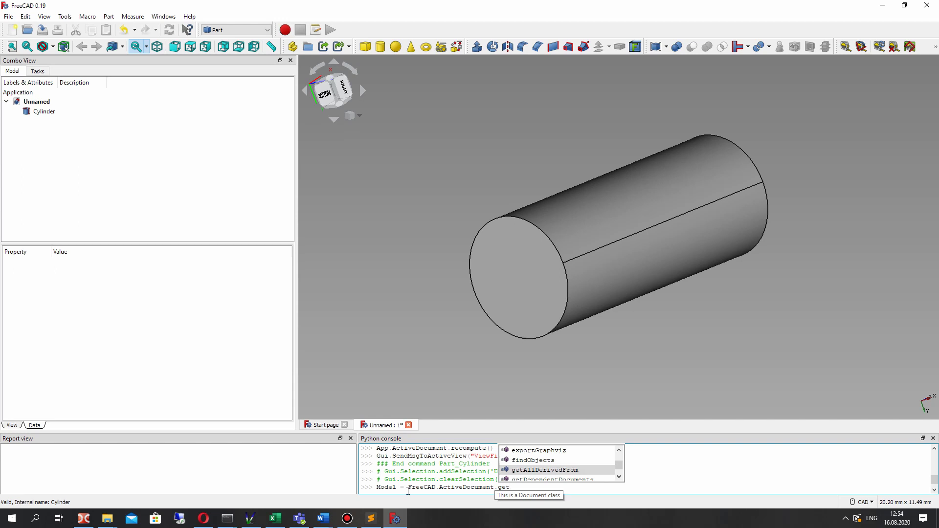
type("O")
Step: Run Model = FreeCAD.ActiveDocument.getObject("Cylinder") in the console and print Model
key("Return")
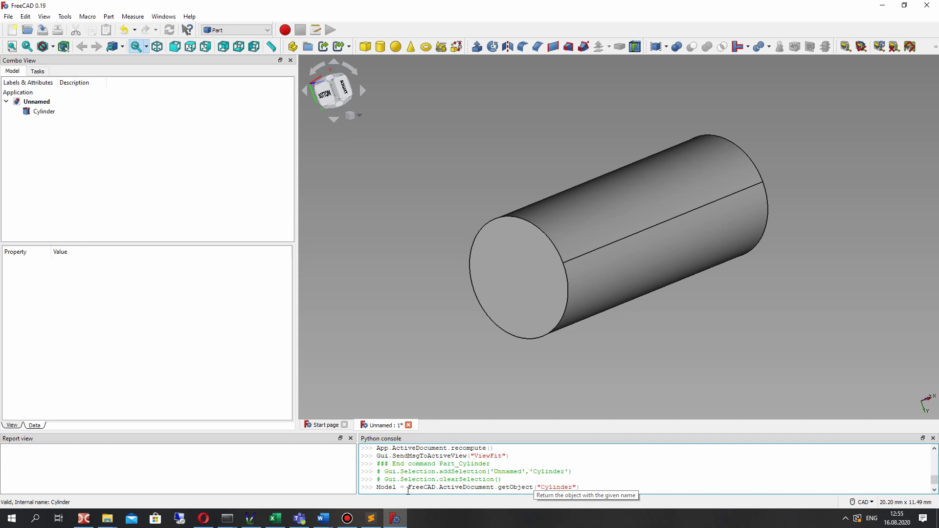
key("Return")
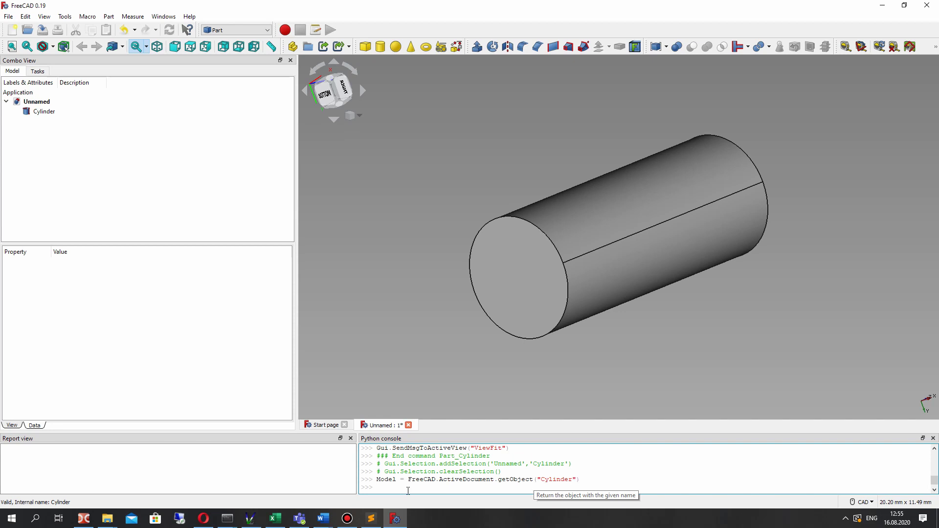
type("Model")
key("Return")
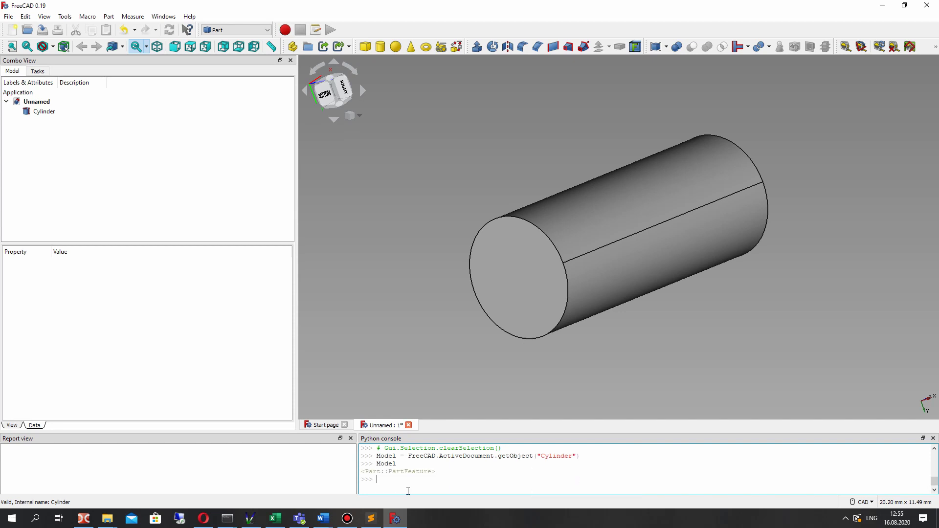
type("Model.Shape")
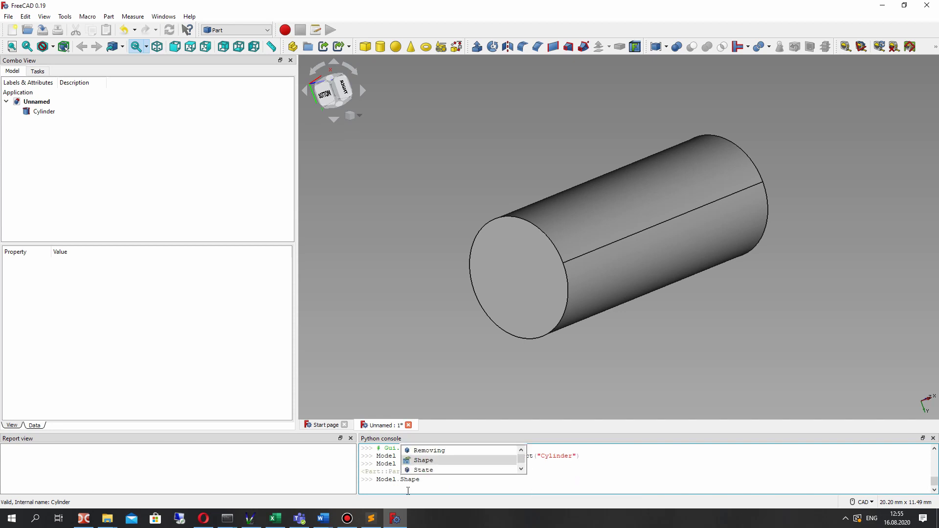
type(".")
type("Area")
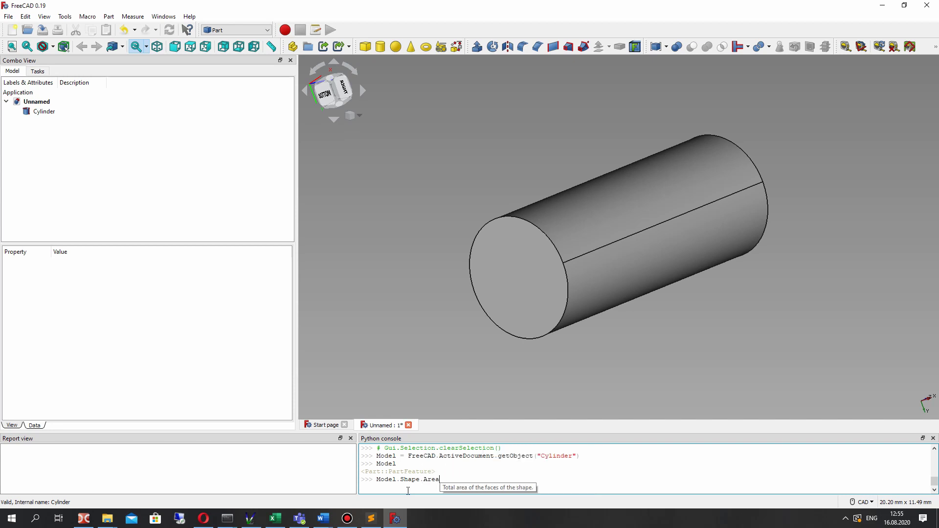
type(".M.")
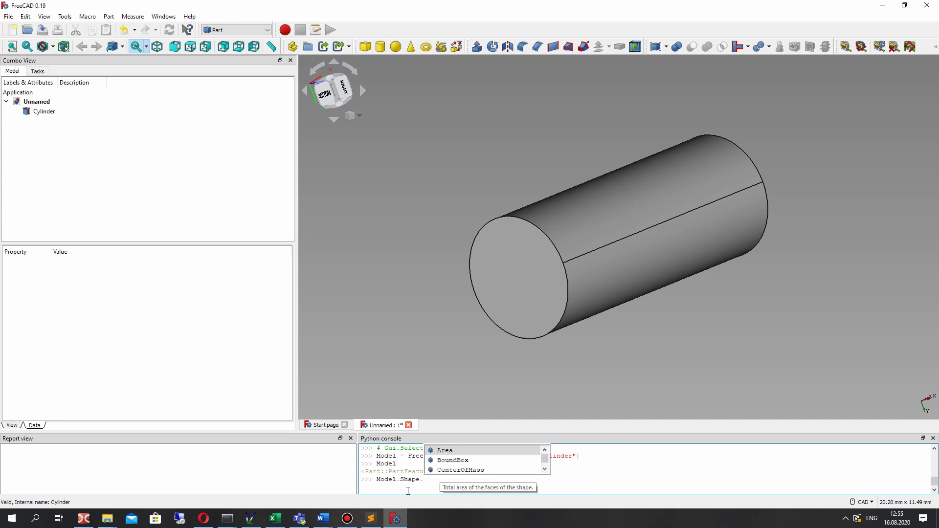
type("Matr")
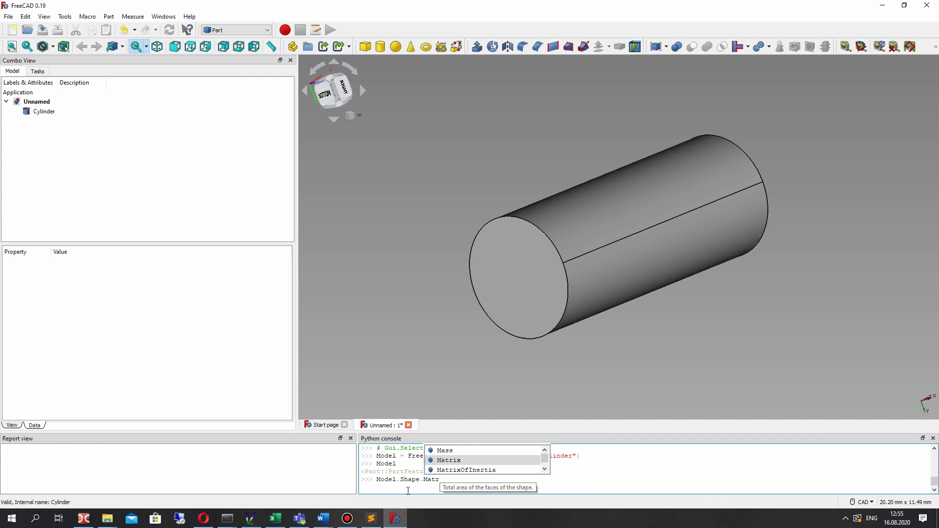
Step: Print Model.Shape.MatrixOfInertia and its A11 element in the console
key("Down")
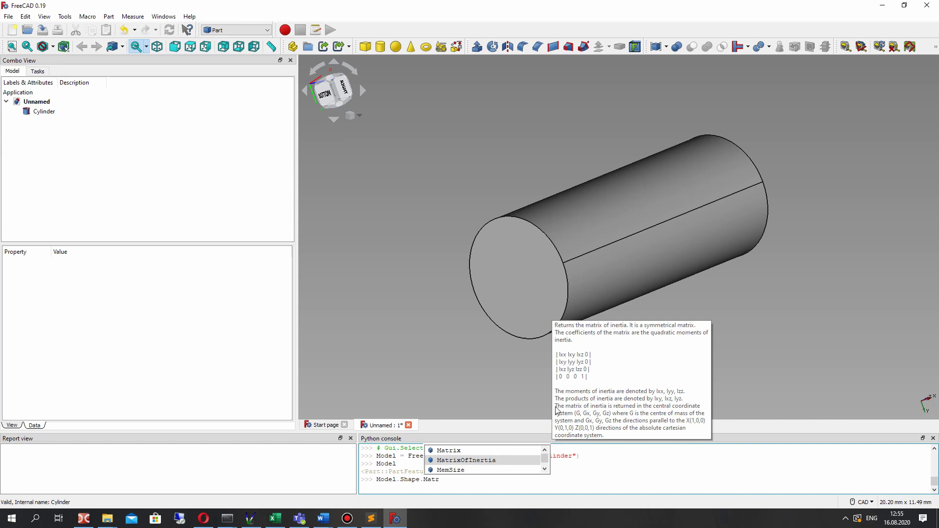
key("Return")
key("Return")
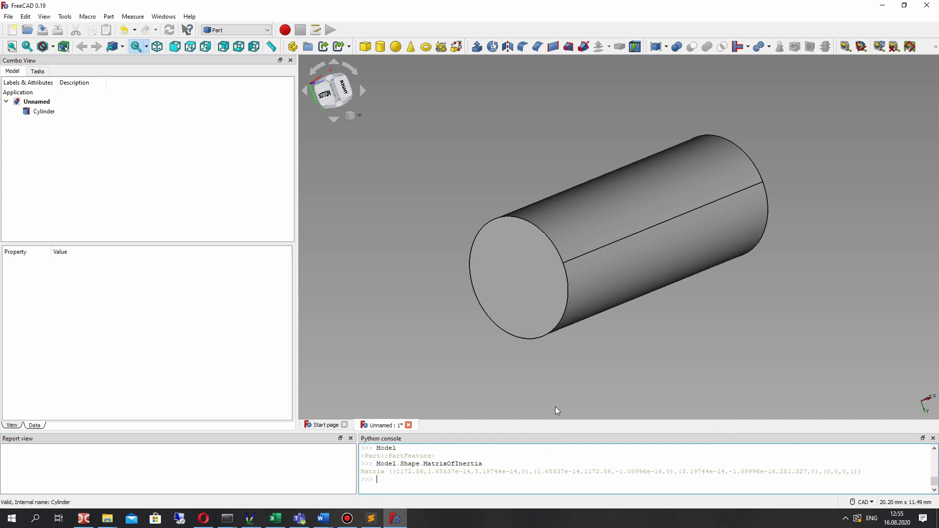
key("Up")
type(".")
key("Down")
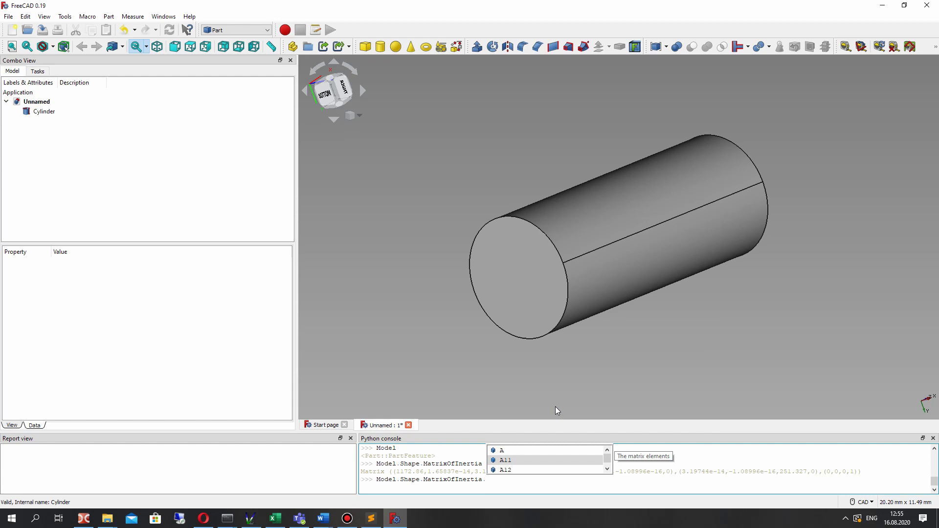
key("Return")
key("Return")
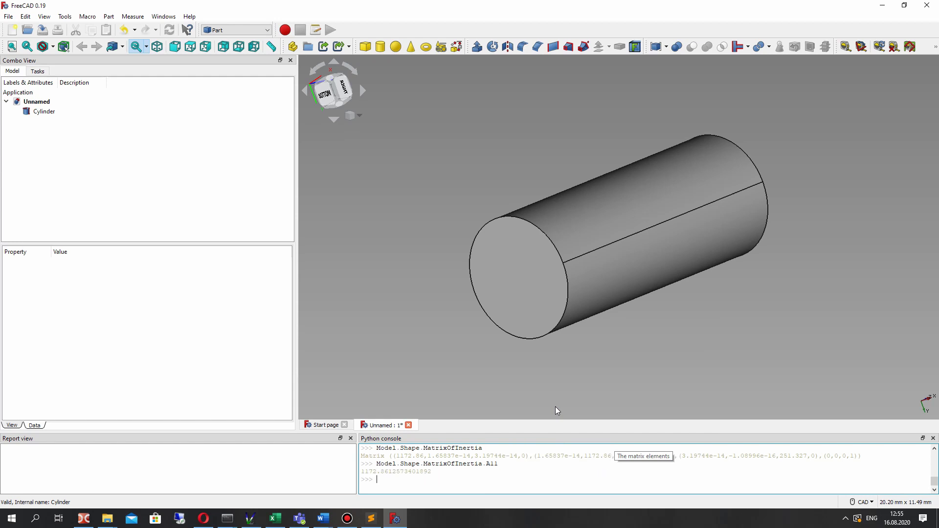
Step: Query the inertia matrix's A12 element by editing the recalled A11 command
mouse_move(379, 467)
left_mouse_down()
mouse_move(434, 473)
mouse_move(368, 472)
left_mouse_up()
left_click(476, 476)
key("Up")
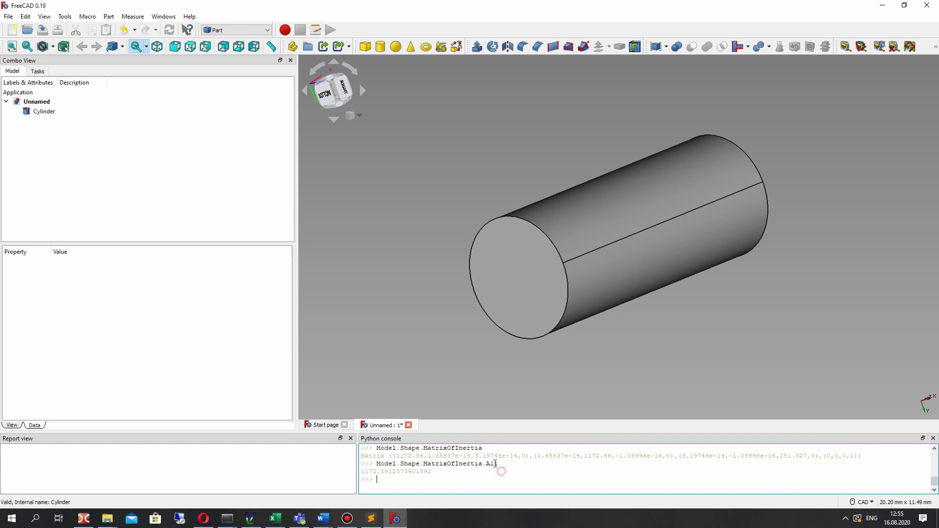
key("Return")
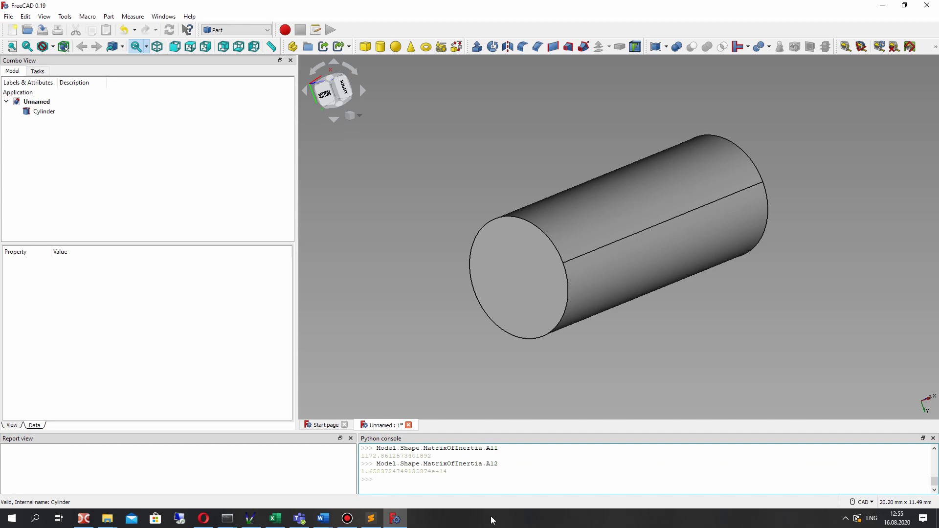
left_click_drag(444, 470, 363, 464)
left_click(430, 485)
Step: Switch to the Spreadsheet workbench and create a new spreadsheet
left_click(233, 30)
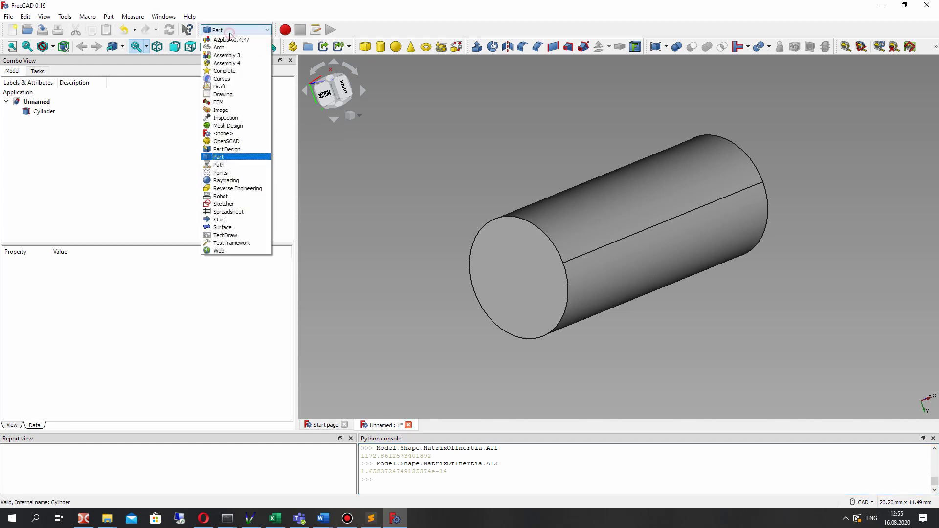
left_click(226, 212)
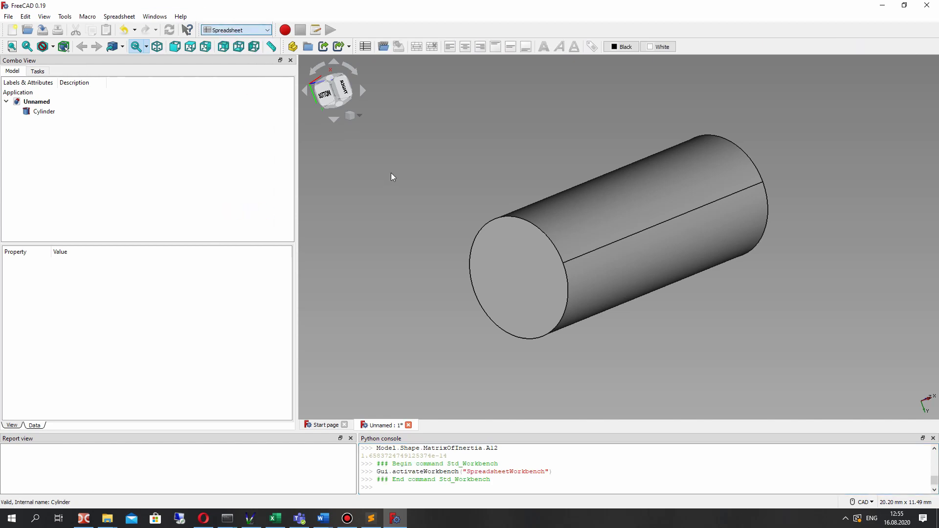
left_click(365, 47)
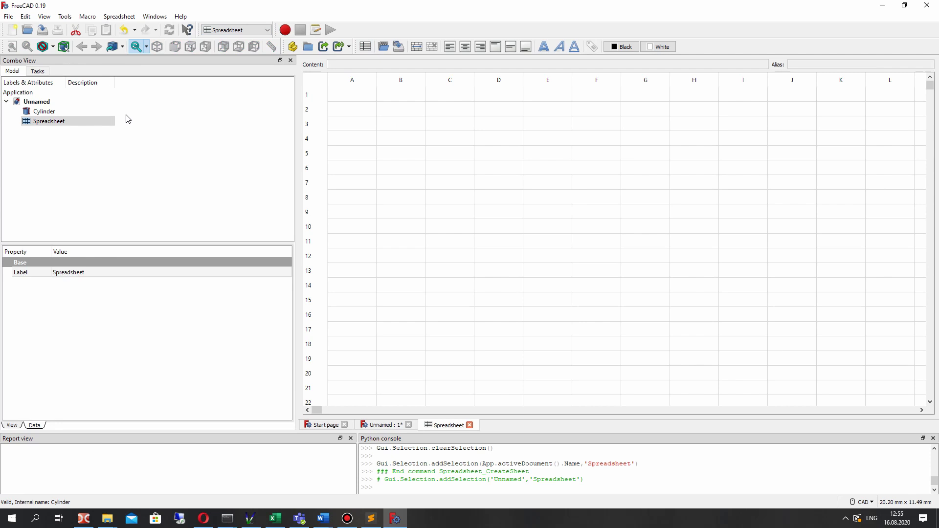
Step: Enter the headers xx, xy and xz in cells A1, B1 and C1
double_click(361, 97)
type("xx")
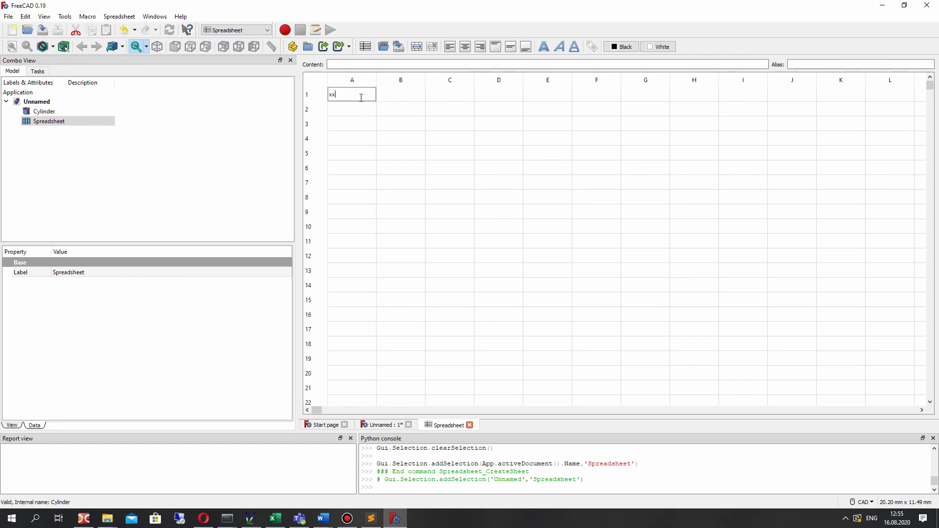
left_click(396, 97)
type("xy")
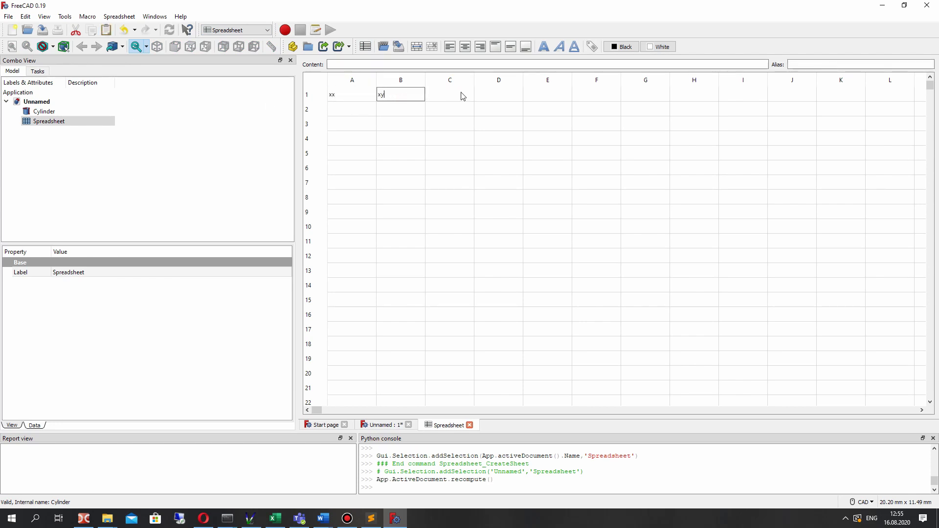
double_click(451, 93)
type("z")
left_click(490, 123)
double_click(371, 109)
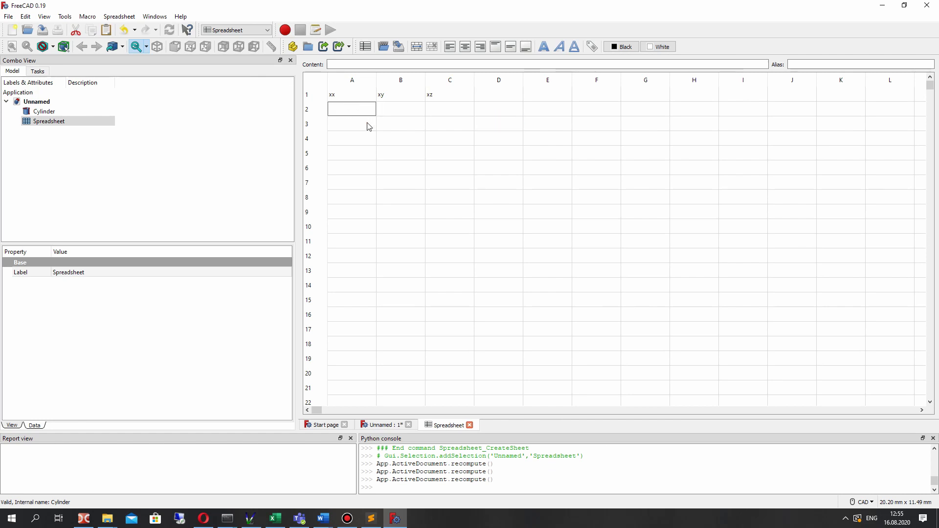
type("C")
Step: Enter =Cylinder.Shape.MatrixOfInertia.A11 in cell A2, showing 1172.86
key("Down")
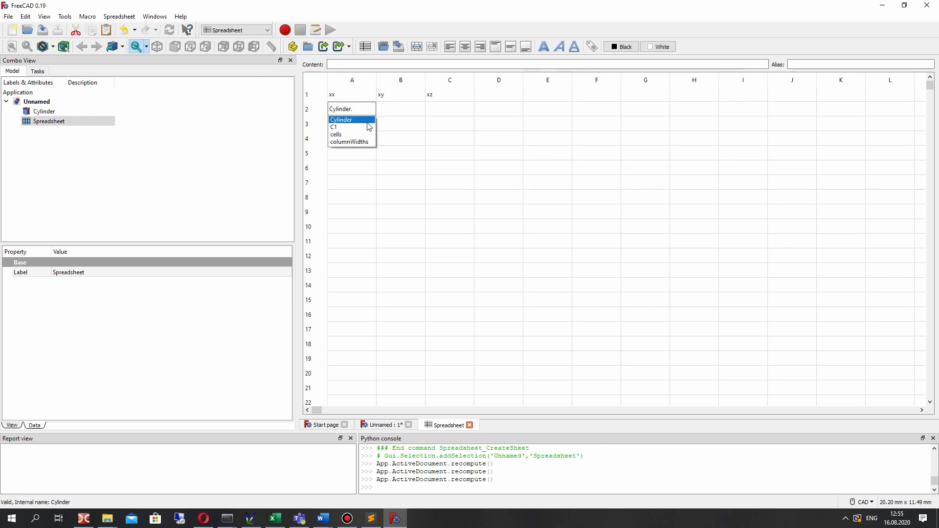
type("Sha")
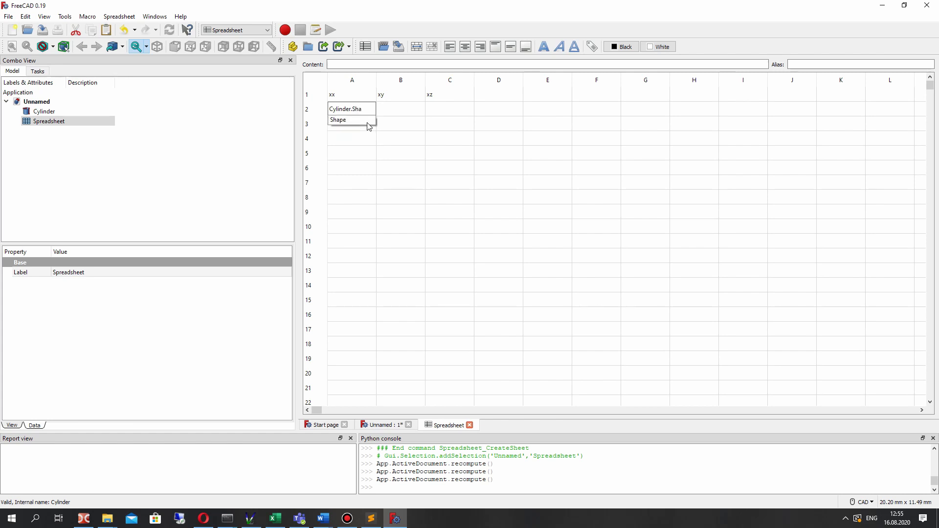
key("Down")
key("Return")
type("Ma")
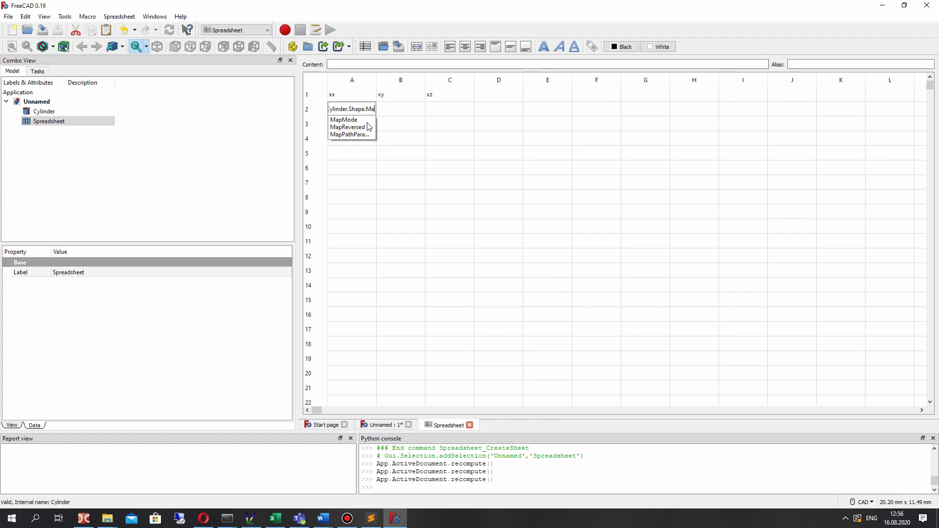
type("trix")
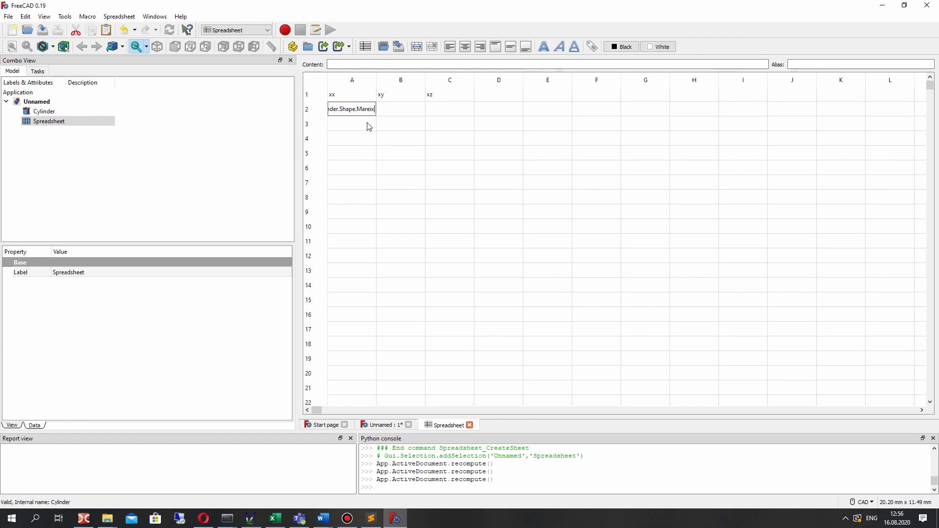
key("BackSpace")
type("i")
type("xOfI")
type("nertia")
type(".")
type("A11")
key("Return")
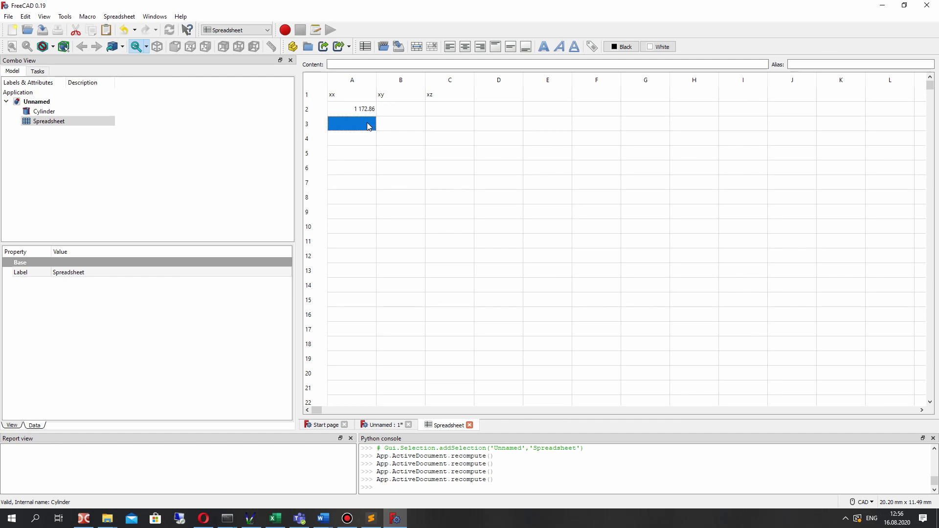
Step: Copy A2's formula into B2 and change its index to A12
left_click(371, 108)
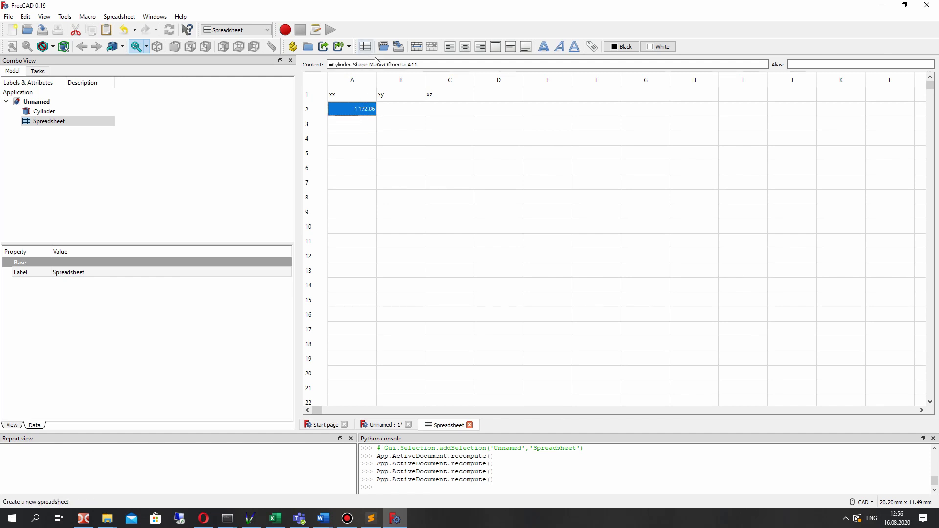
left_click(424, 64)
key("ctrl+a")
key("ctrl+c")
left_click(399, 111)
key("ctrl+v")
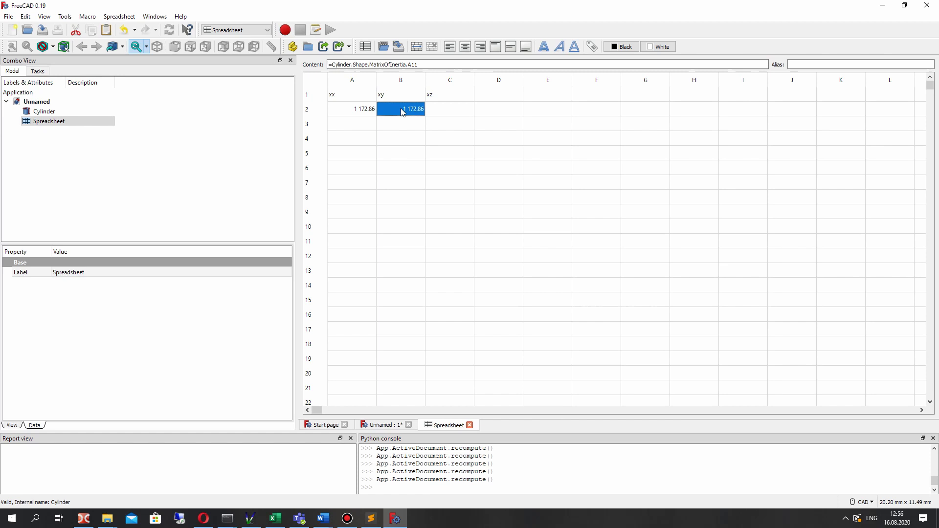
double_click(400, 114)
key("BackSpace")
type("2")
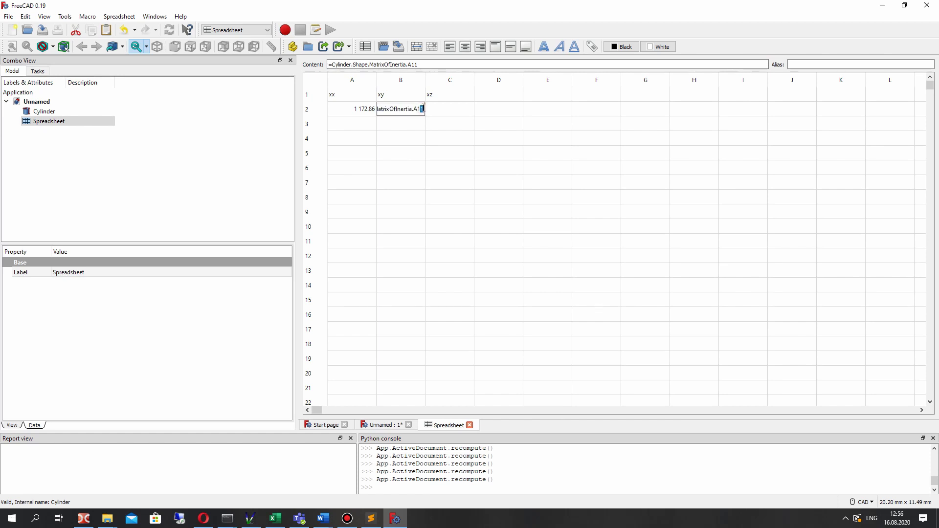
key("Return")
Step: Paste the inertia formula into C2 for index A13 and compare it with A2
left_click(436, 112)
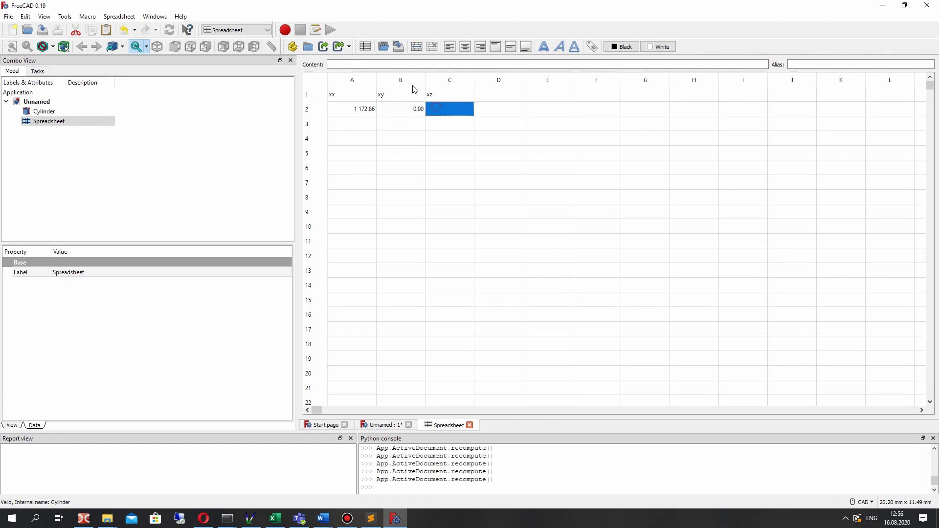
left_click(385, 64)
key("ctrl+v")
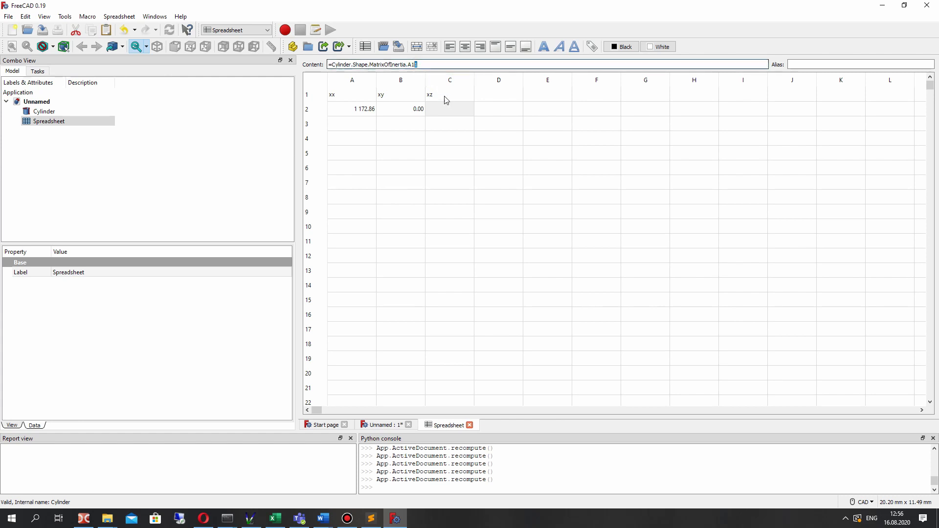
double_click(453, 108)
key("Escape")
left_click(408, 108)
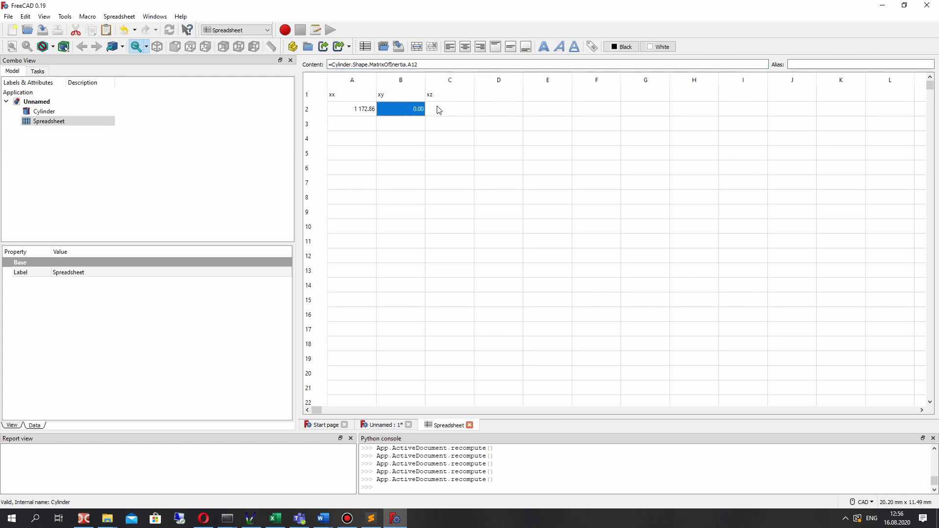
left_click(442, 111)
double_click(442, 111)
key("ctrl+v")
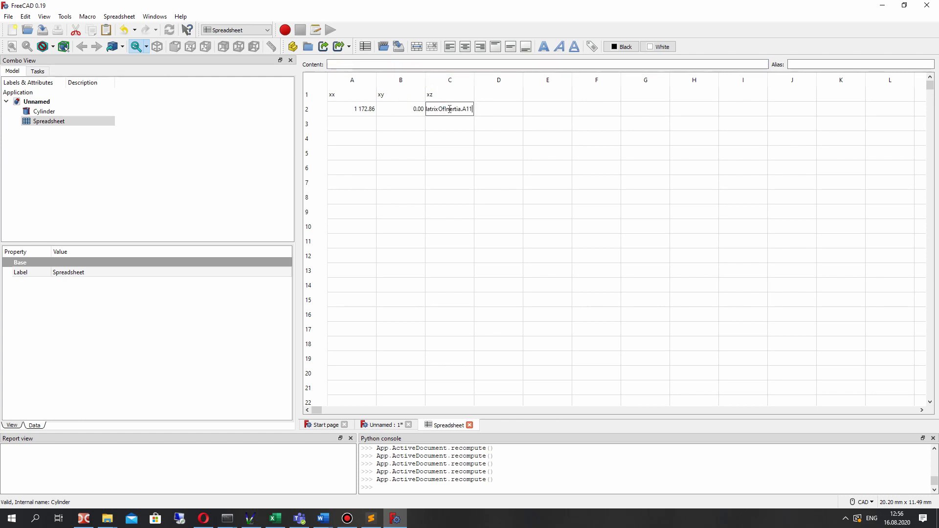
left_click(444, 112)
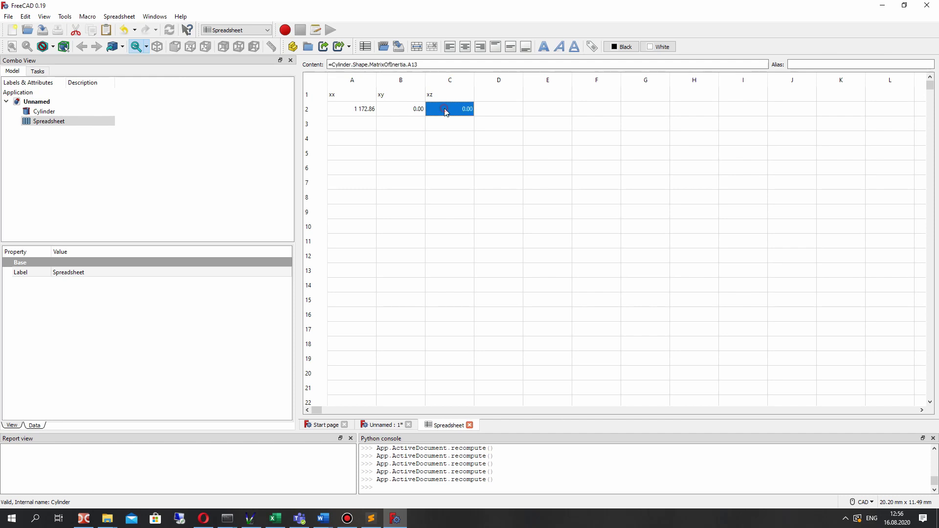
left_click(362, 110)
Step: Copy the xx, xy, xz header row A1:C1 for reuse in row 4
left_click(388, 138)
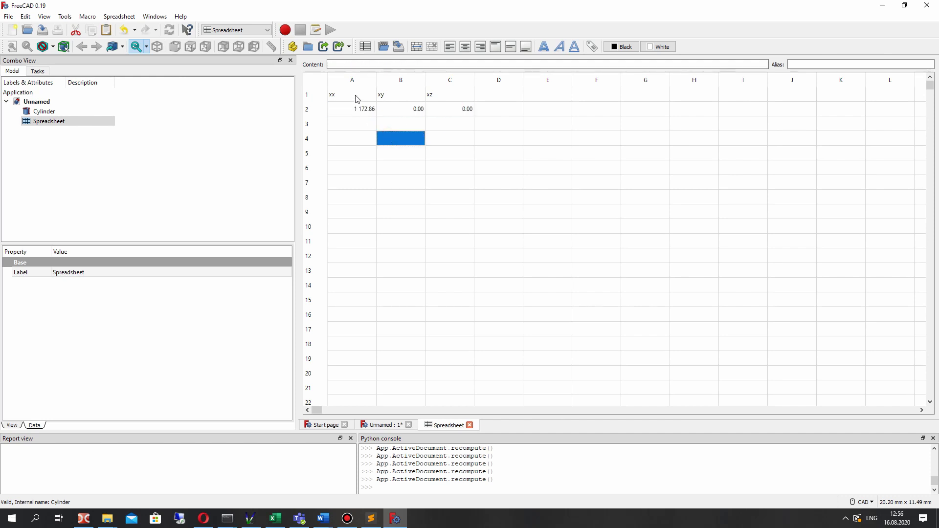
left_click_drag(357, 98, 455, 111)
left_click(434, 144)
left_click_drag(335, 94, 457, 111)
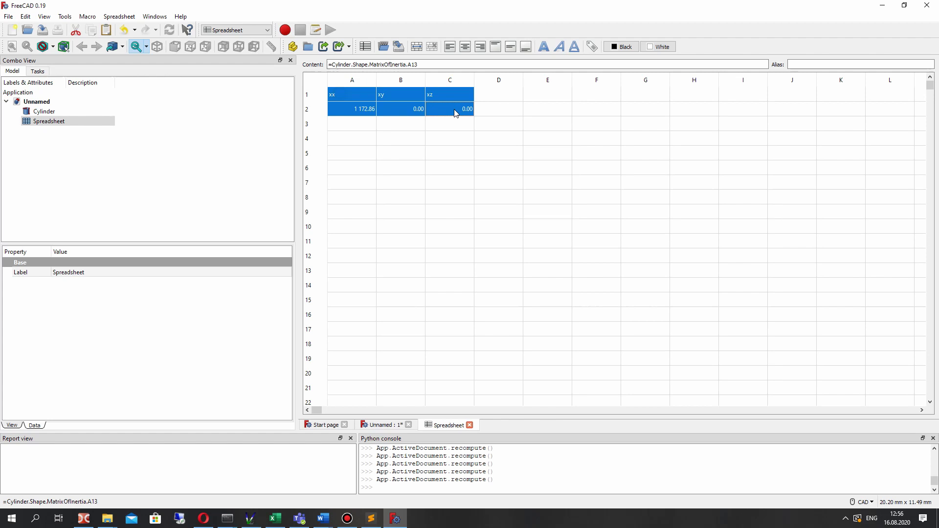
left_click(366, 96)
left_click_drag(366, 97, 450, 96)
key("ctrl+c")
left_click(341, 141)
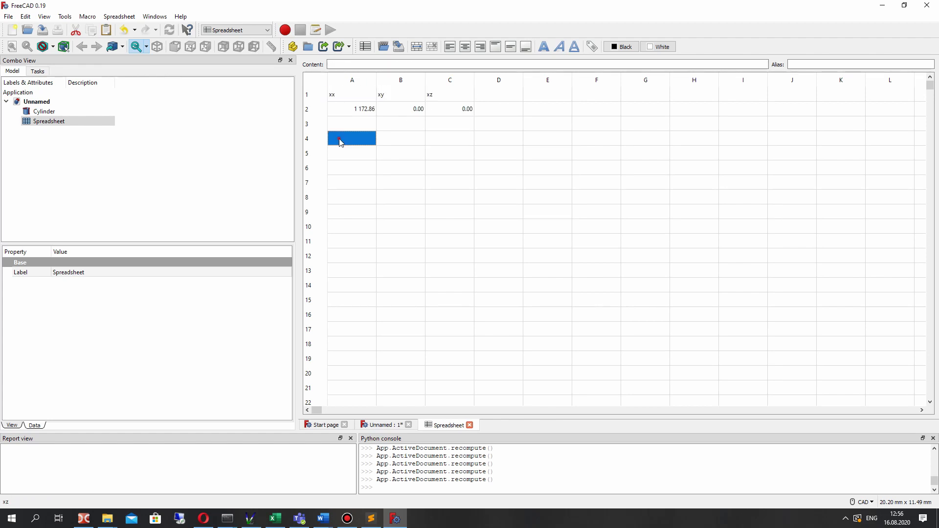
Step: Paste the headers into row 4 and rename them yx, yy and yz
key("ctrl+v")
double_click(344, 138)
left_click(342, 139)
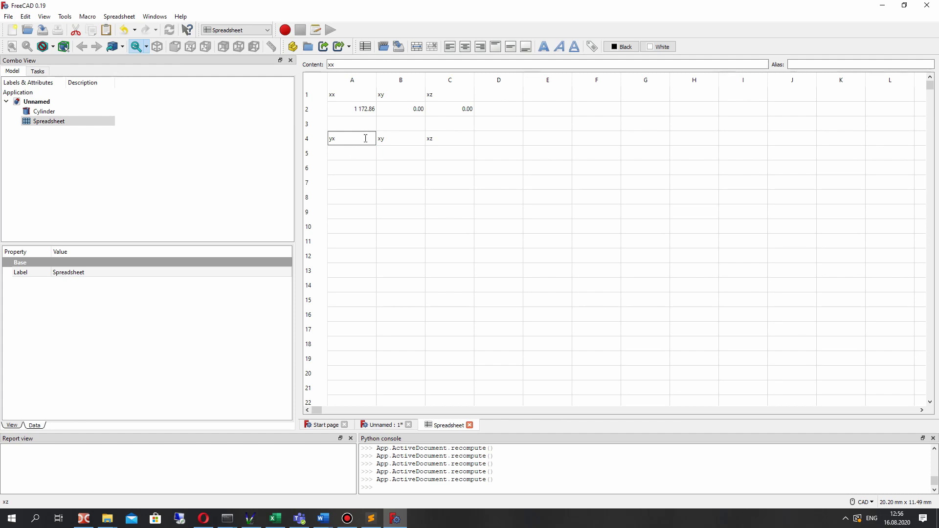
double_click(384, 144)
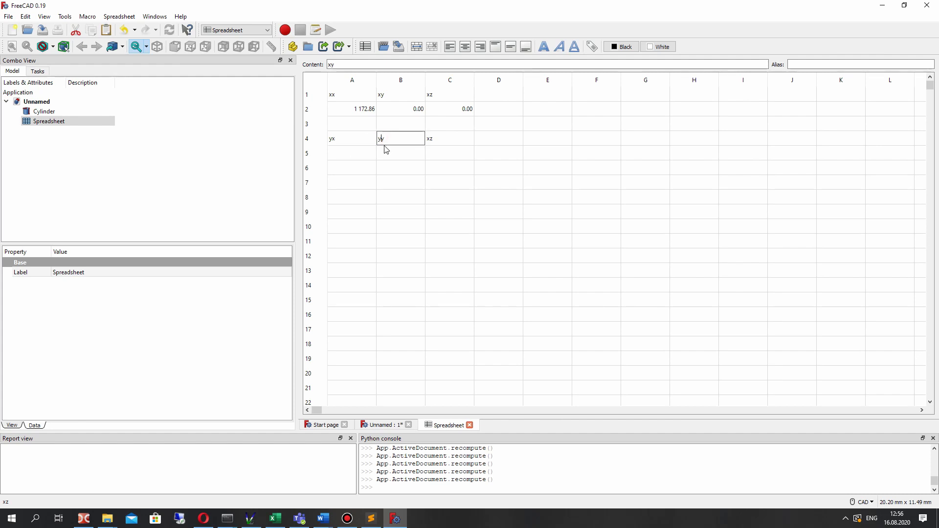
double_click(432, 139)
type("y")
key("Return")
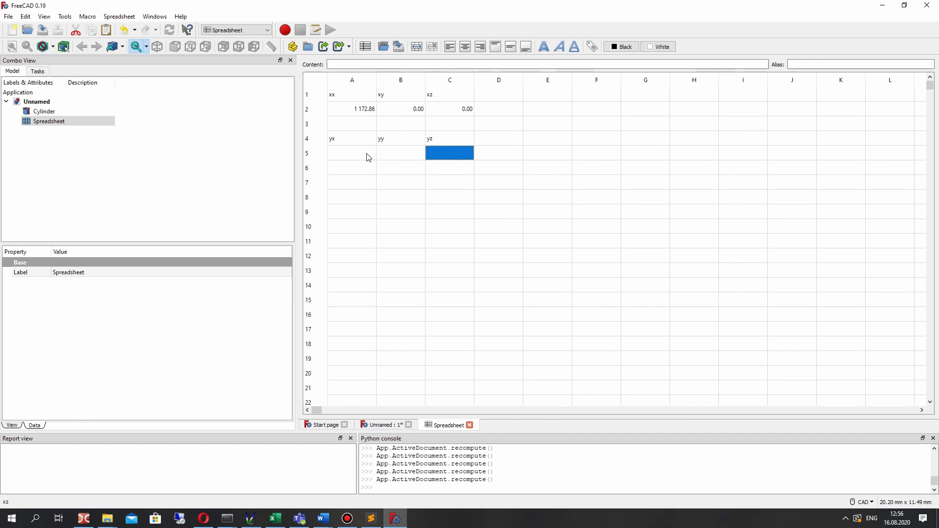
Step: Copy A2's inertia formula into A5 for the yx value
left_click(356, 94)
left_click_drag(418, 64, 328, 65)
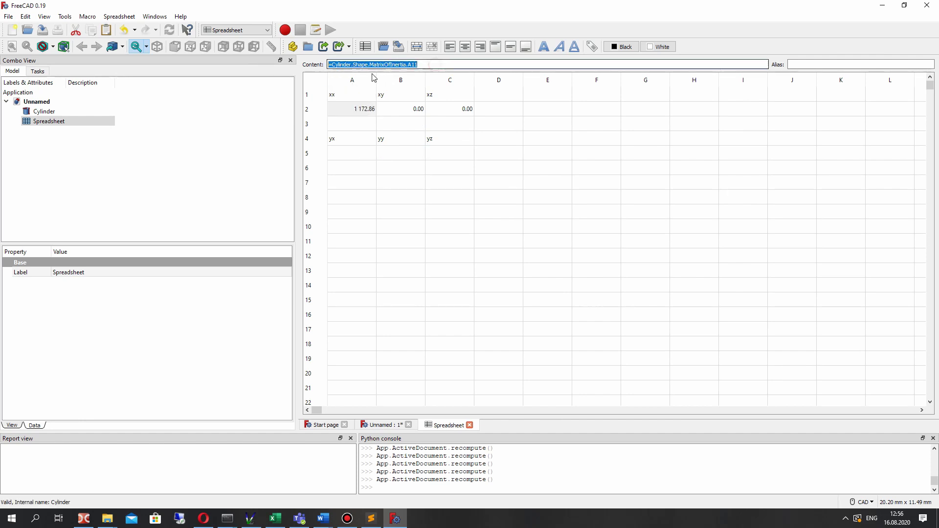
key("ctrl+c")
double_click(360, 152)
key("ctrl+v")
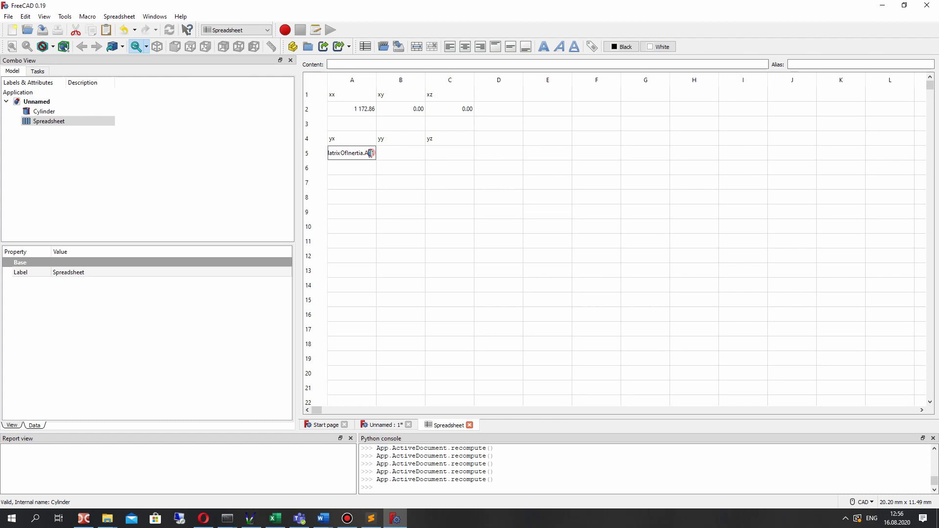
left_click(385, 160)
Step: Set the B5 and C5 formulas to indices A22 and A23, showing 1172.86 and -0.00
key("ctrl+v")
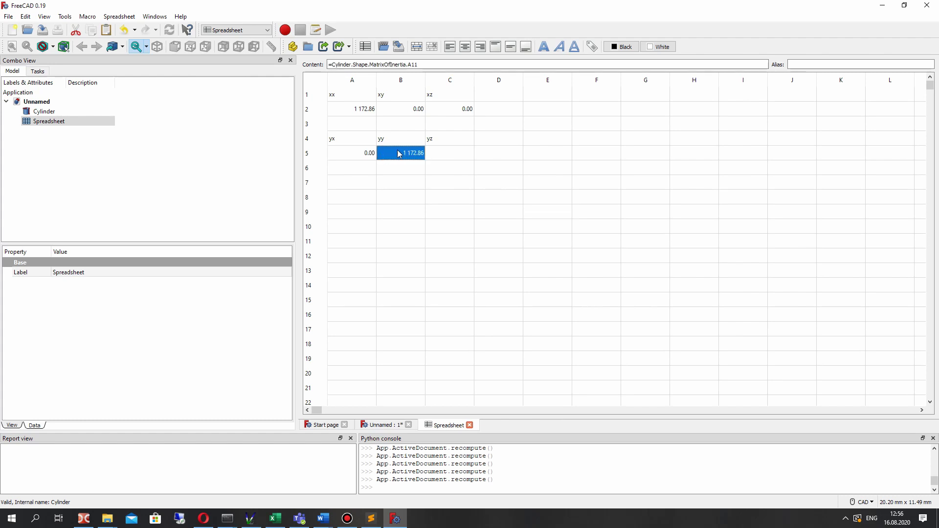
double_click(409, 154)
left_click(424, 152)
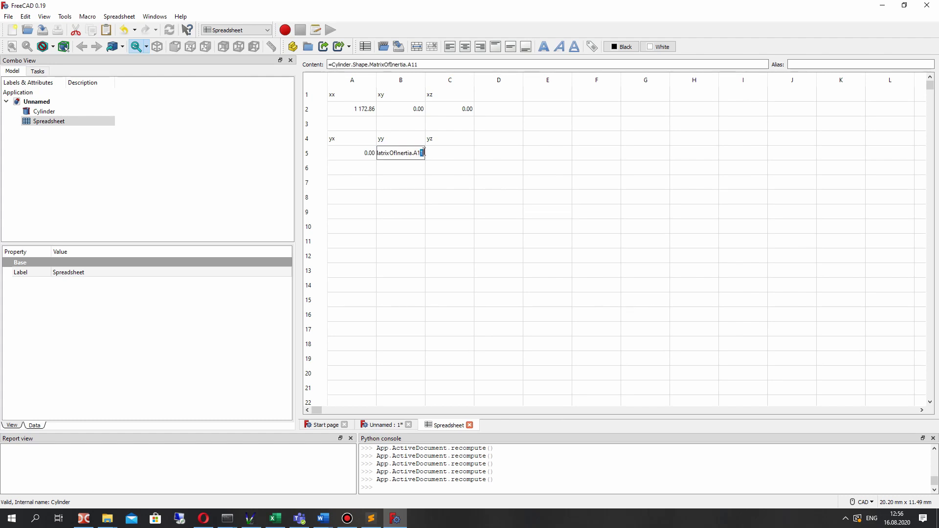
key("BackSpace")
key("BackSpace")
type("2")
key("Return")
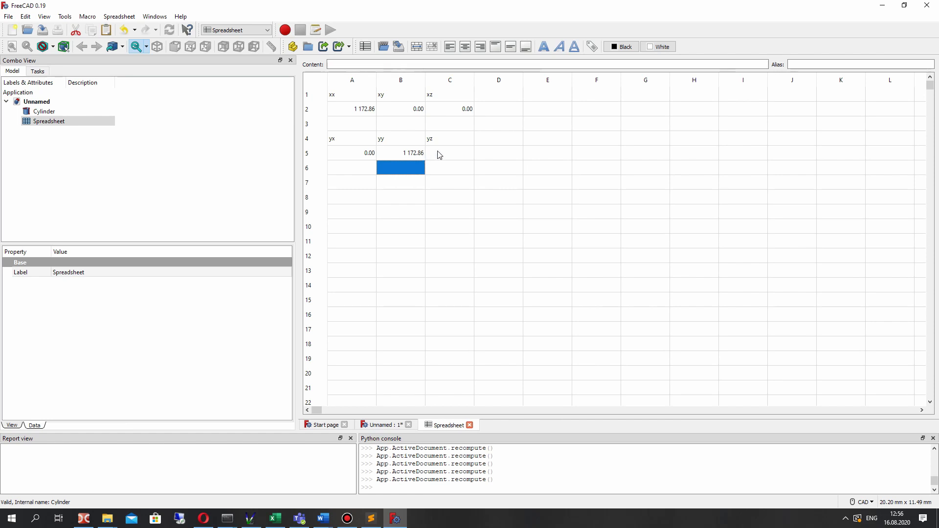
double_click(444, 154)
key("ctrl+v")
key("BackSpace")
key("BackSpace")
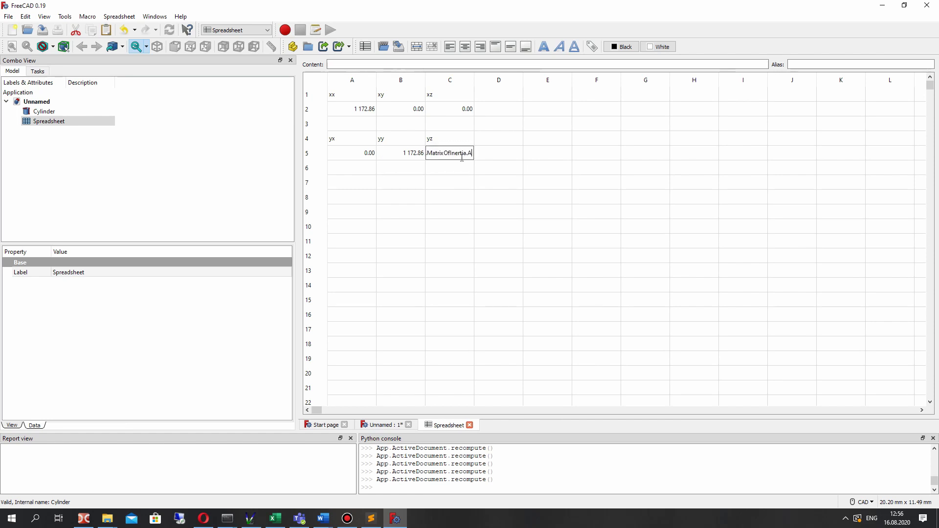
type("23")
key("Return")
left_click(403, 152)
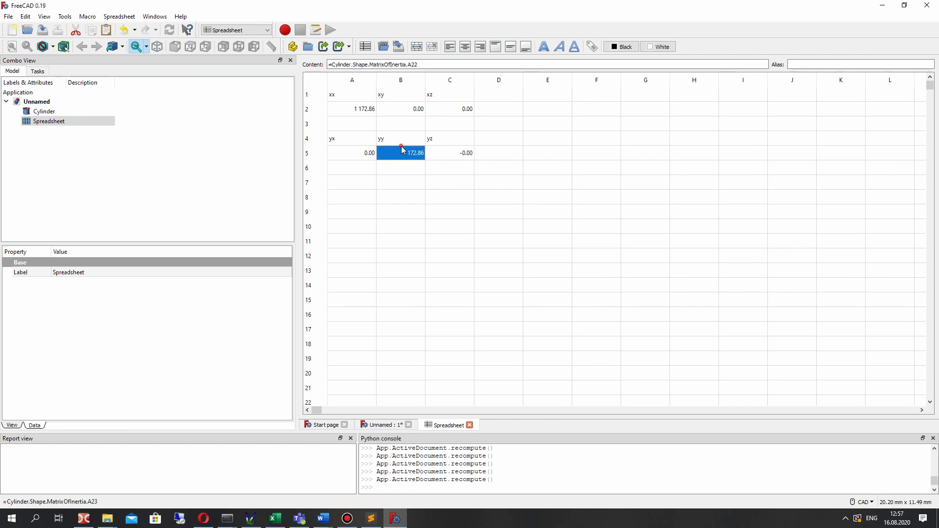
left_click(369, 153)
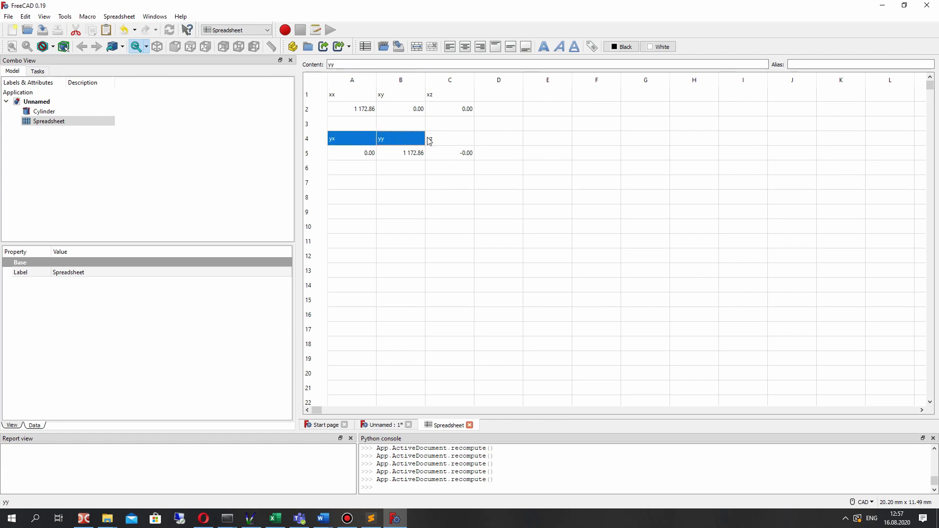
Step: Copy the label row to row 7 and rename the labels zx, zy and zz
left_click_drag(338, 139, 440, 139)
key("ctrl+c")
left_click(355, 182)
key("ctrl+v")
double_click(355, 183)
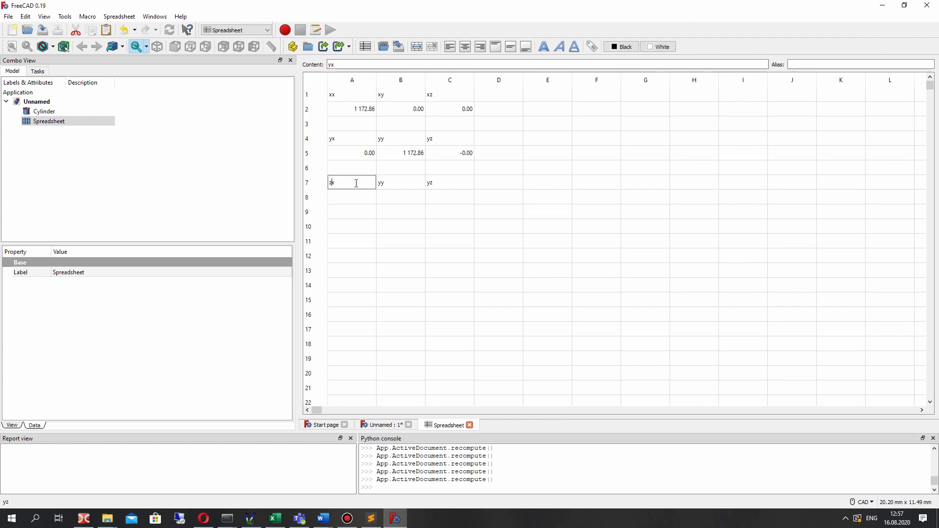
double_click(382, 183)
type("z")
double_click(429, 183)
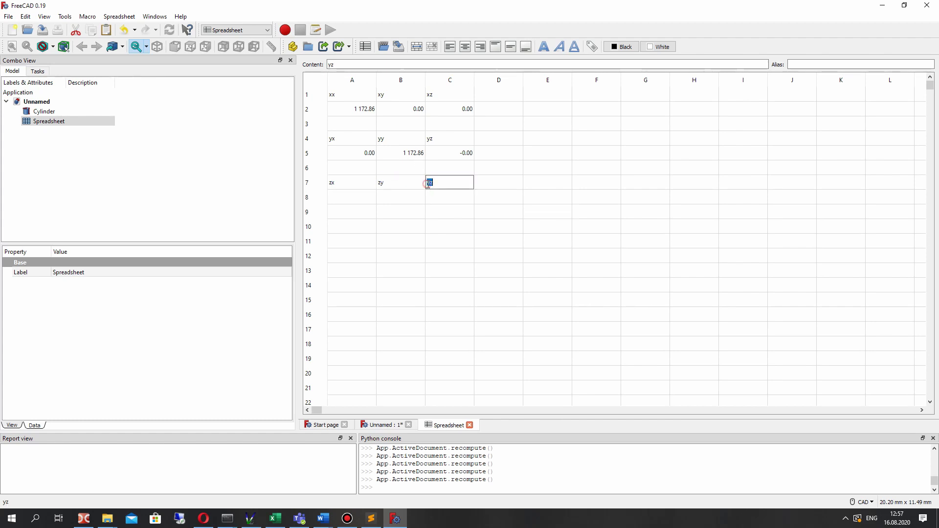
key("Delete")
type("z")
key("Return")
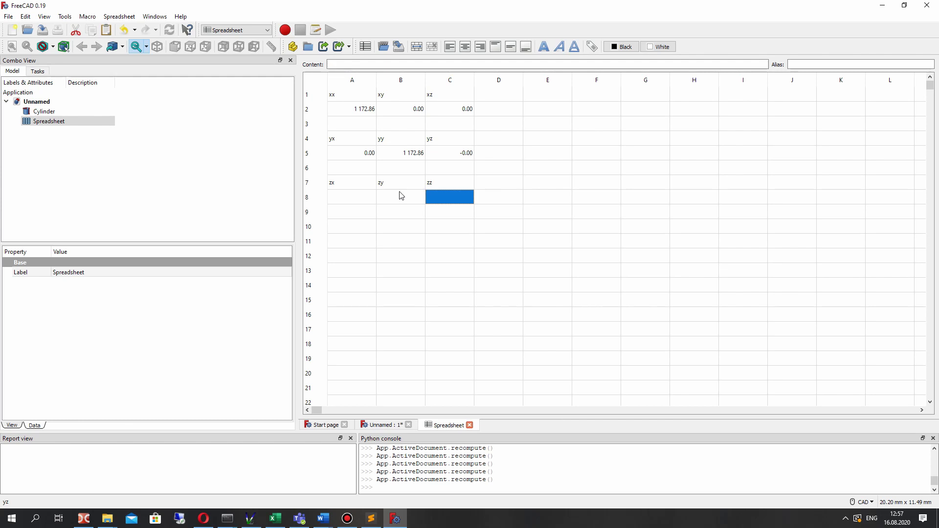
Step: Paste the inertia formula into A8 for the zx value (0.00)
double_click(346, 154)
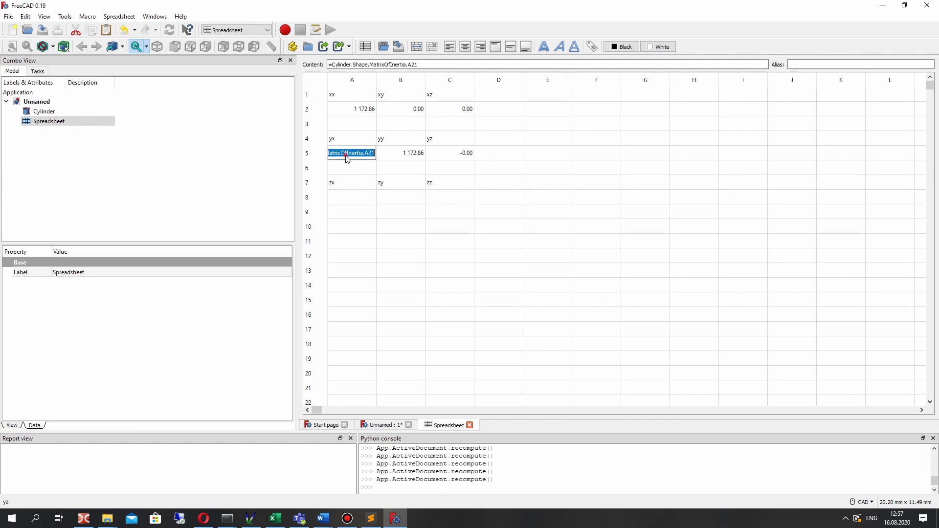
left_click(368, 135)
left_click(367, 152)
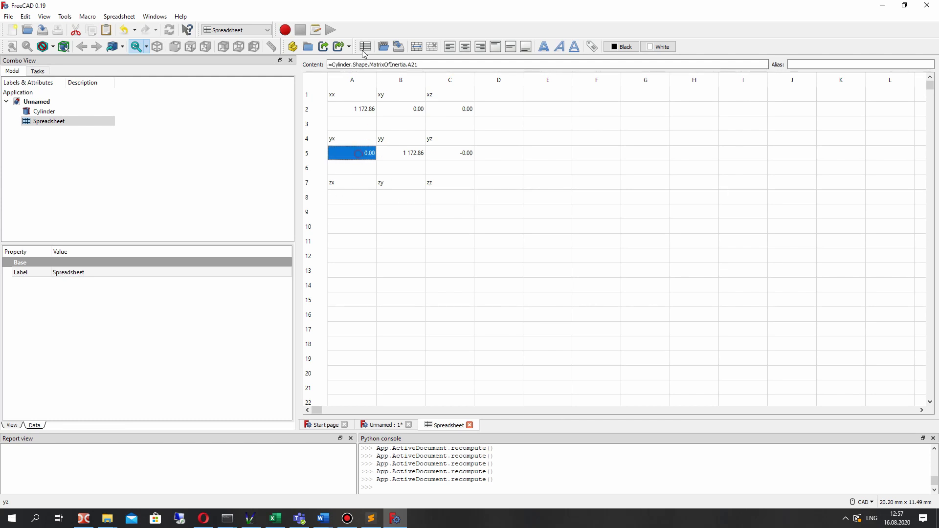
left_click(354, 198)
double_click(355, 198)
key("ctrl+v")
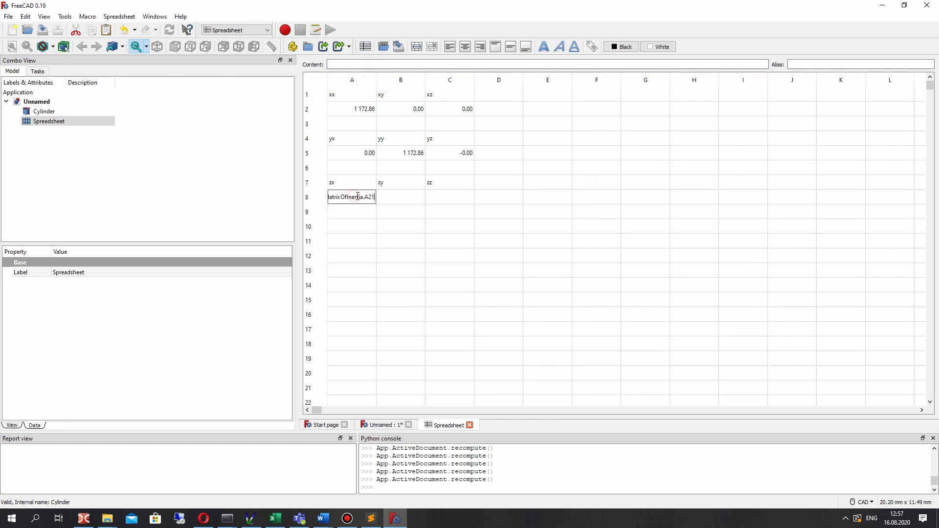
key("Return")
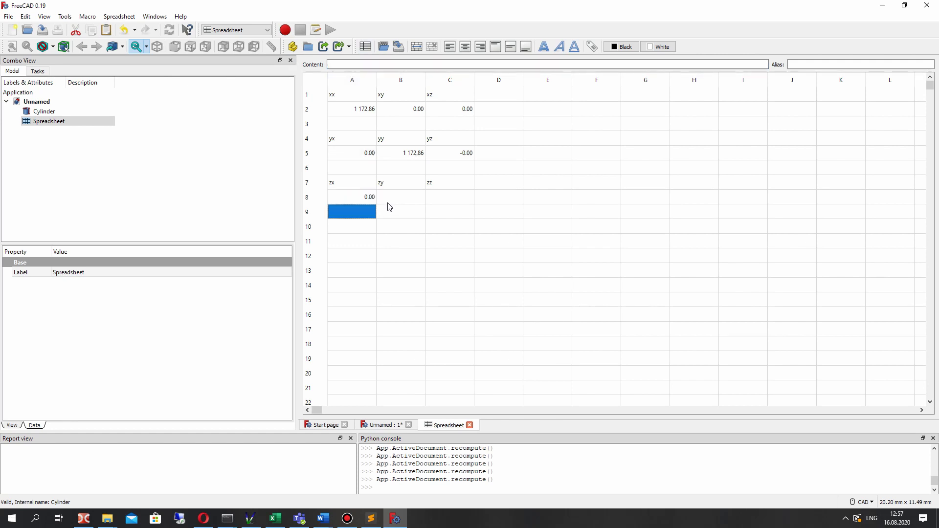
Step: Set the B8 and C8 formulas to indices A32 and A33, giving -0.00 and 251.33
double_click(403, 201)
key("ctrl+v")
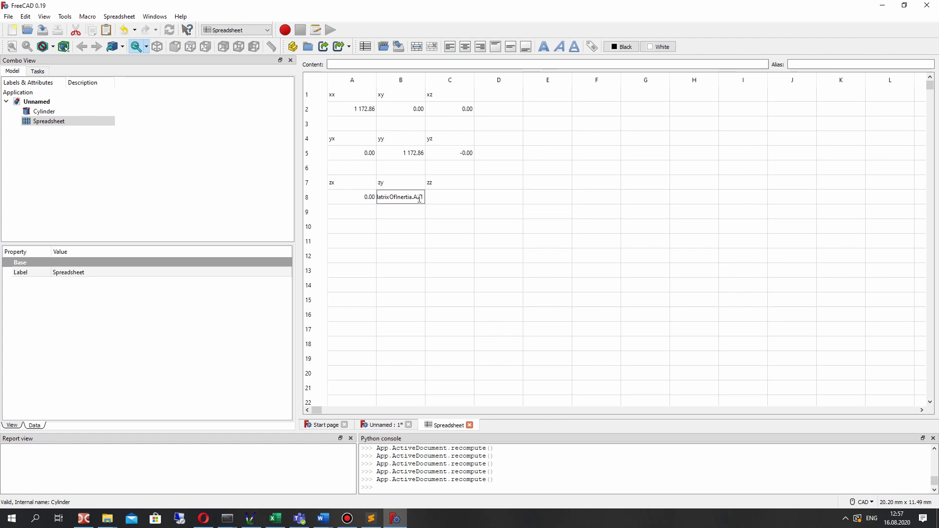
double_click(419, 197)
type("3")
left_click(440, 197)
double_click(444, 197)
key("ctrl+v")
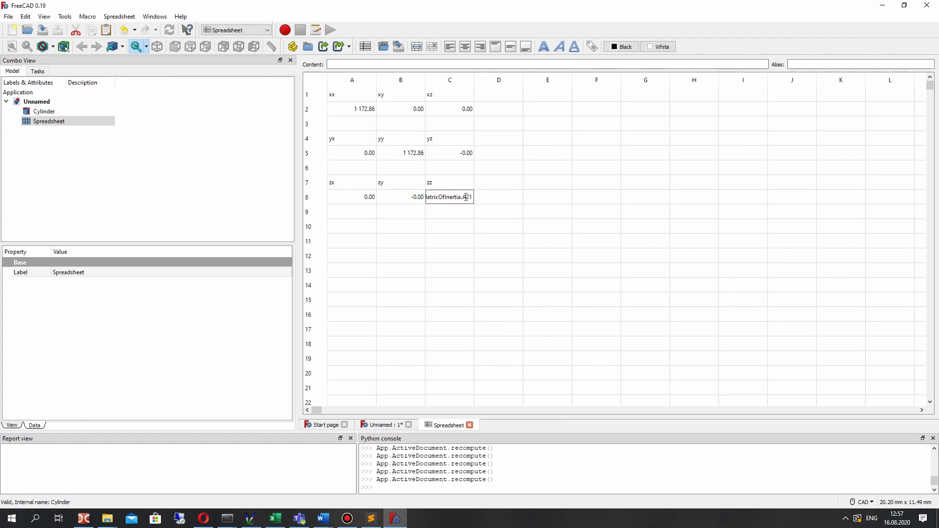
double_click(466, 196)
type("33")
key("Return")
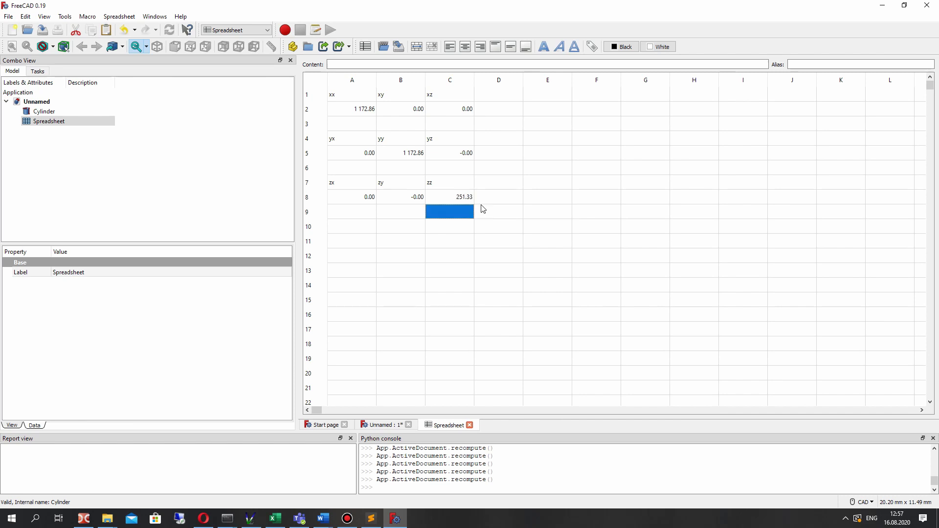
left_click(466, 199)
double_click(466, 198)
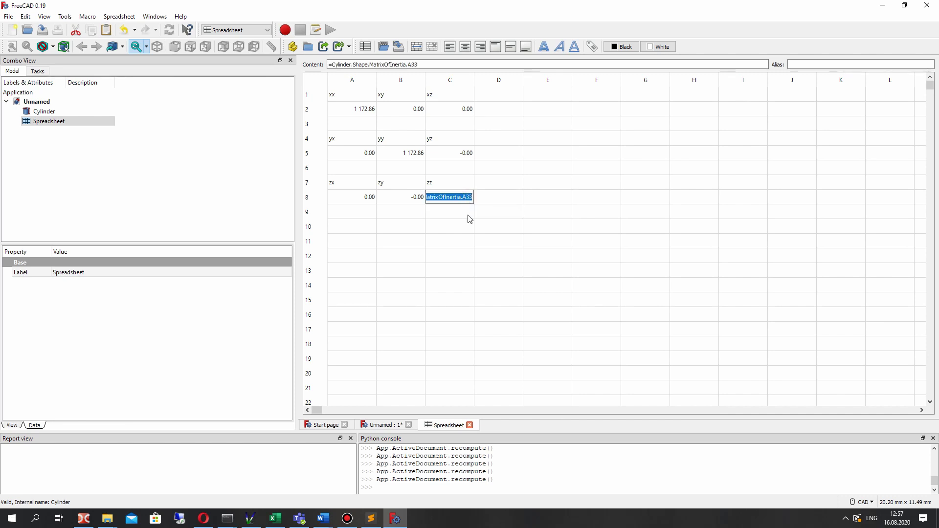
key("Return")
left_click_drag(465, 198, 345, 125)
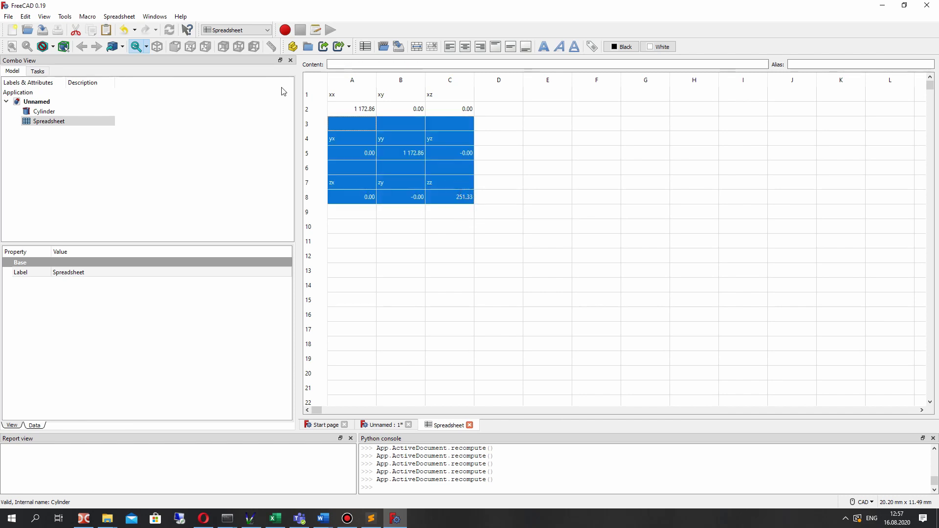
Step: Review the completed 3×3 table and the xx cell's formula
left_click(336, 93, "shift")
left_click(460, 253)
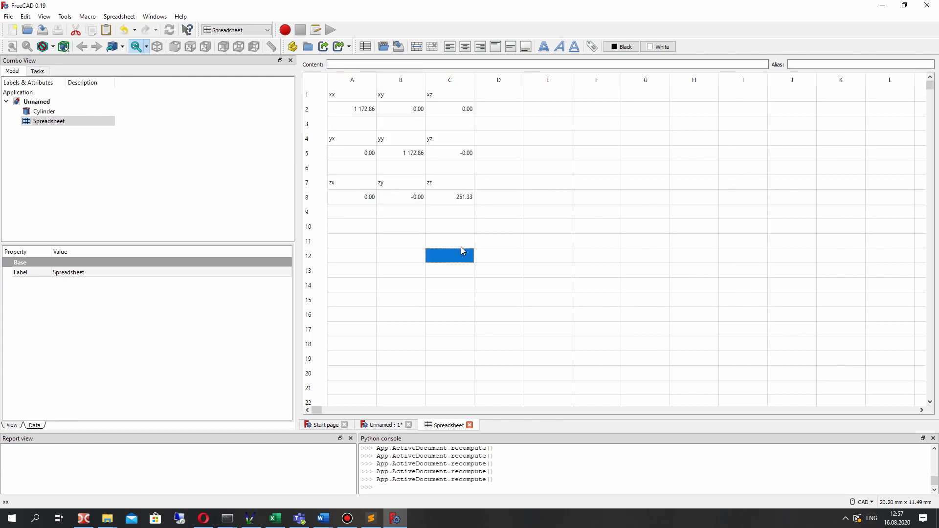
left_click(452, 226)
left_click(359, 111)
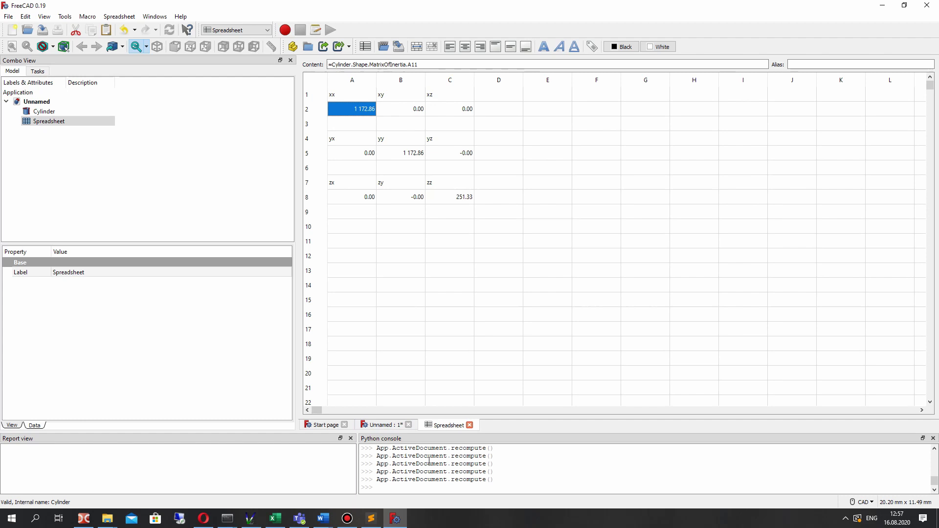
Step: Print Model.Shape.MatrixOfInertia in the console, then return to the cylinder's 3D view
left_click(420, 486)
type("el.")
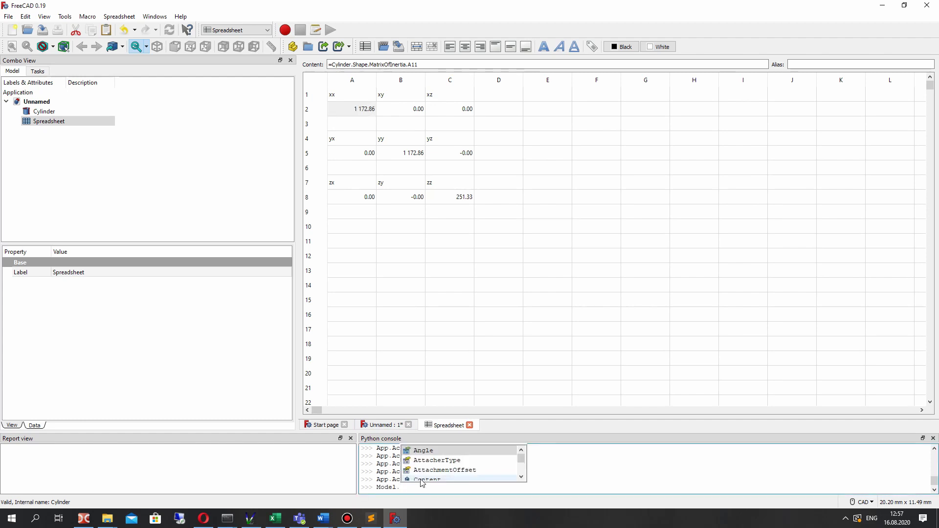
type("Shape.")
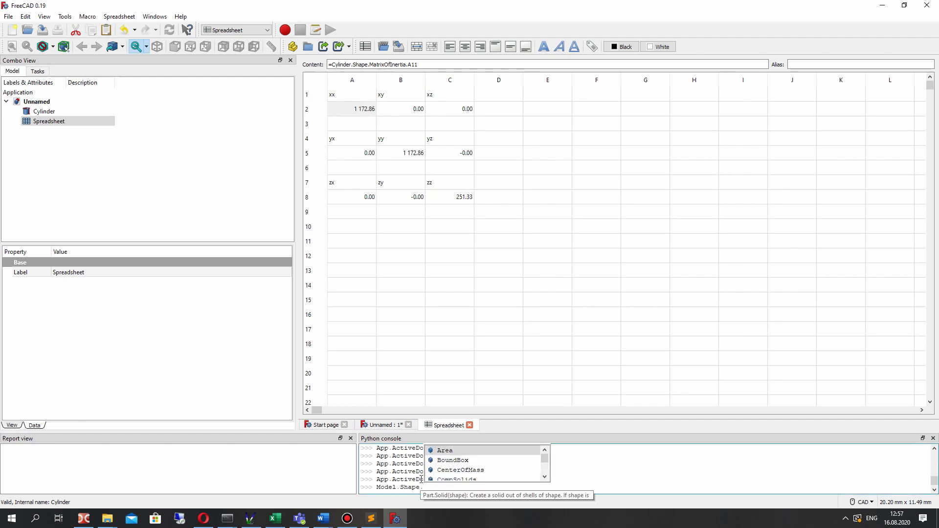
type("M")
key("Down")
key("Down")
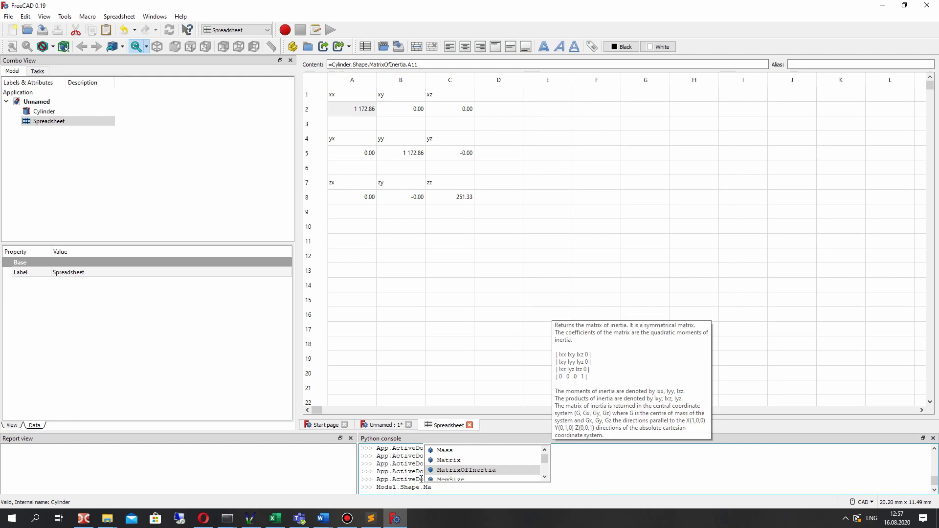
key("Return")
key("Return")
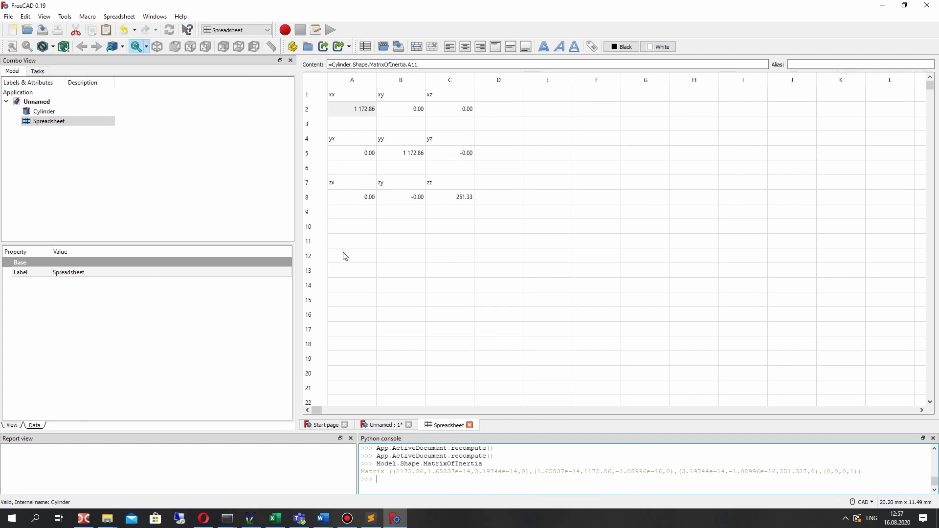
left_click(381, 425)
middle_click_drag(709, 221, 532, 247)
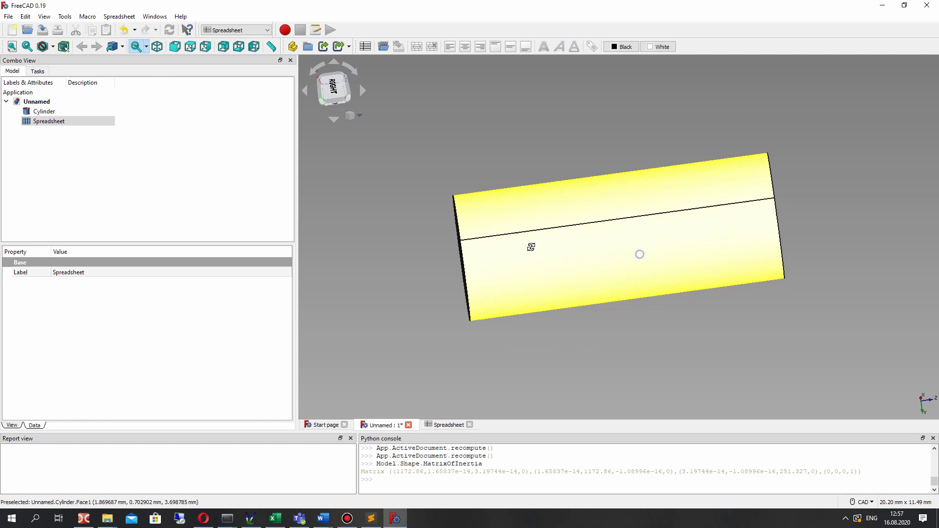
left_click(449, 425)
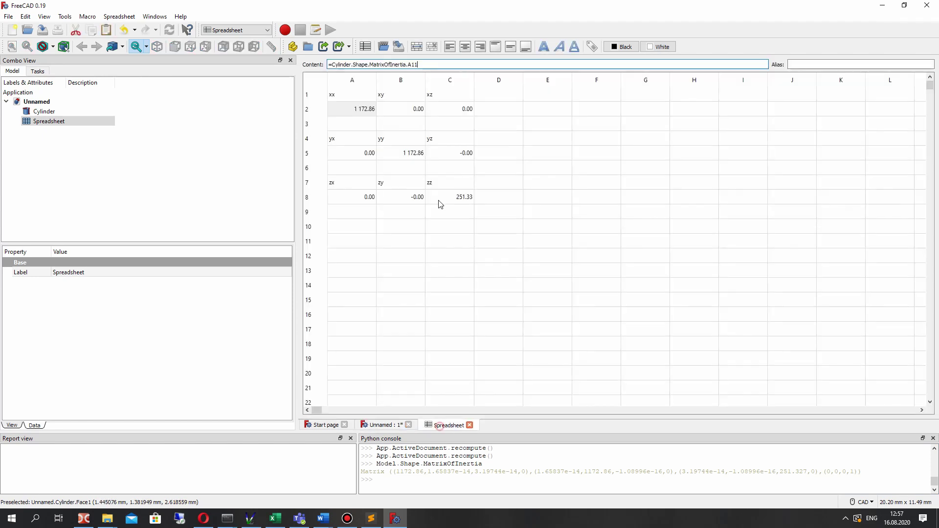
left_click(444, 198)
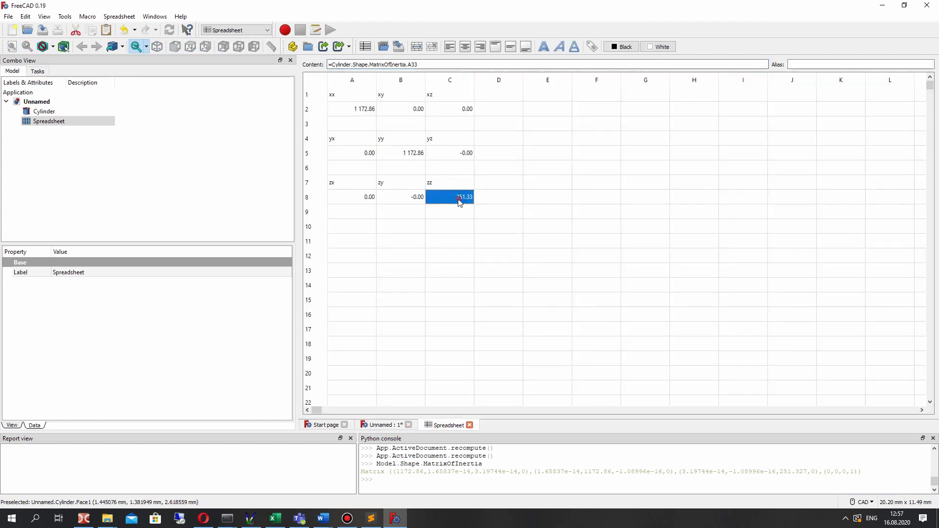
left_click(382, 425)
mouse_move(558, 279)
middle_mouse_down()
mouse_move(672, 277)
mouse_move(543, 279)
middle_mouse_up()
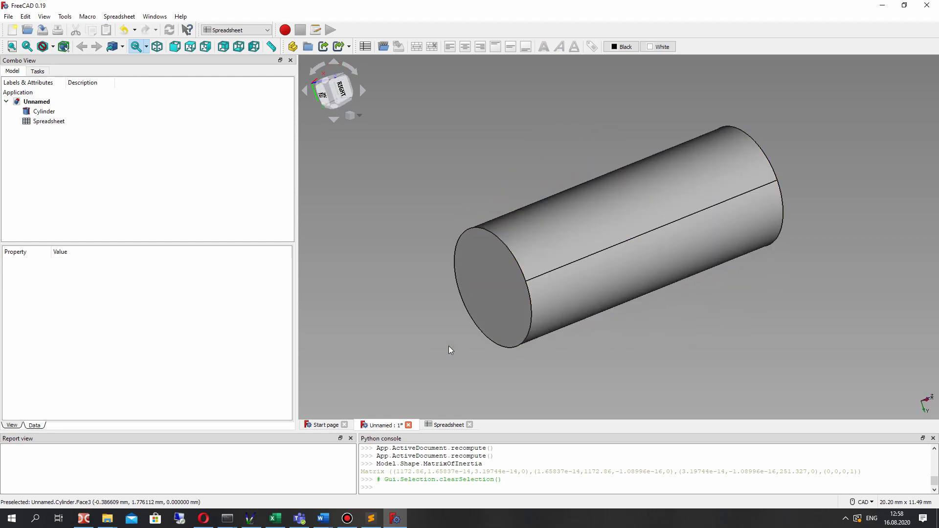